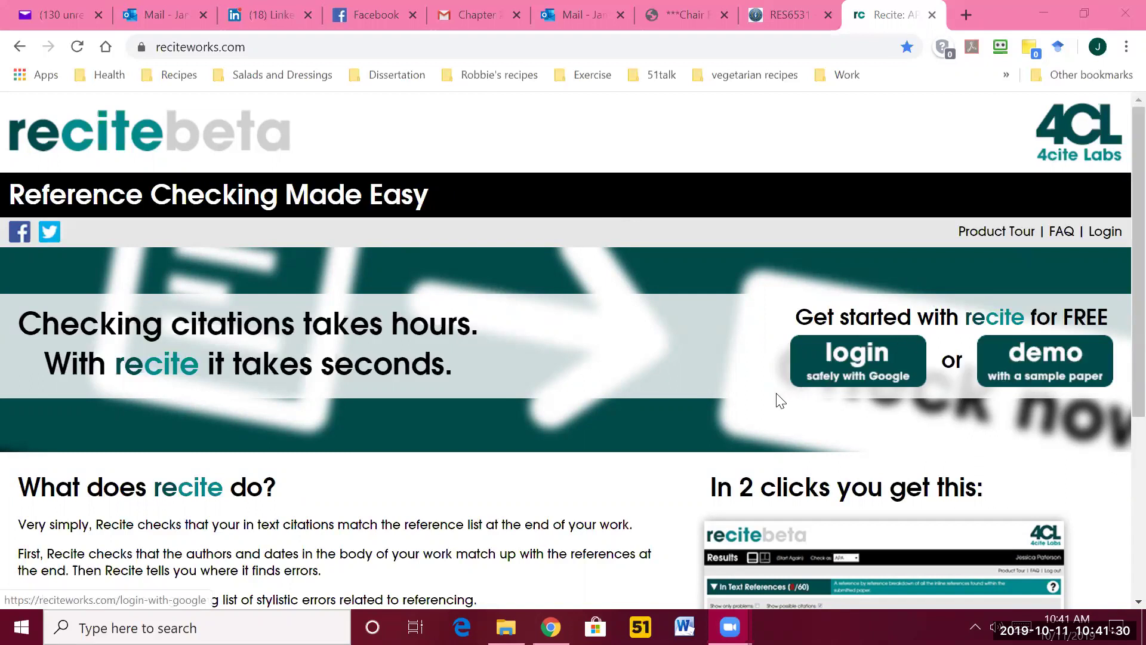
- Log in to Recite with Google, start a new check, and keep APA (6th) as the reference style
click(818, 370)
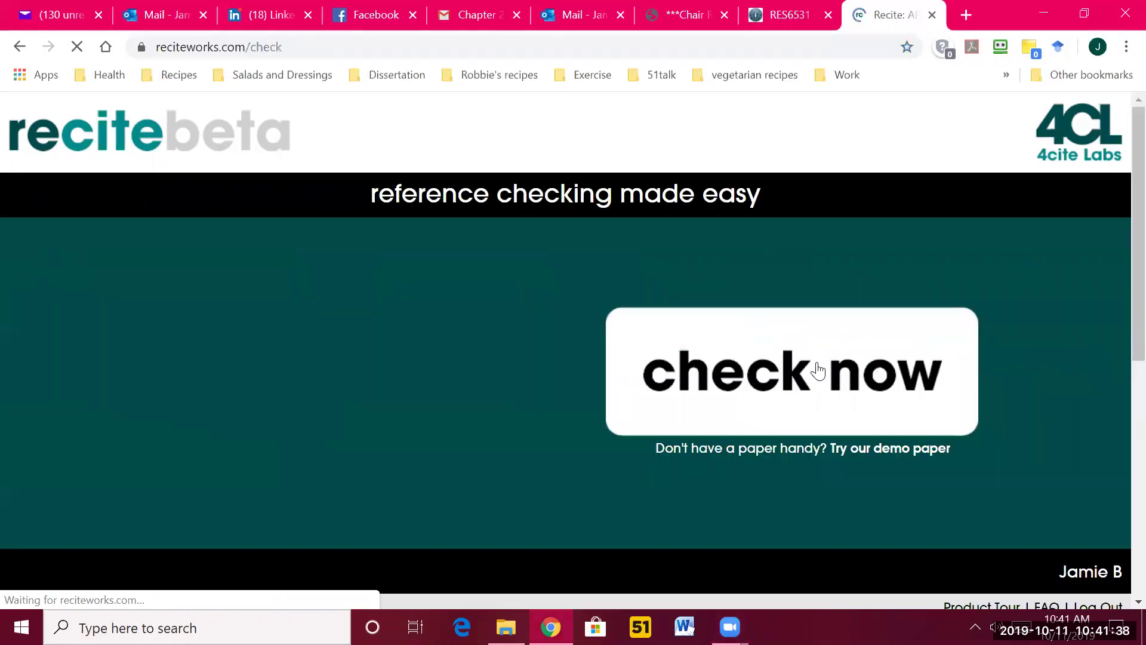
click(788, 391)
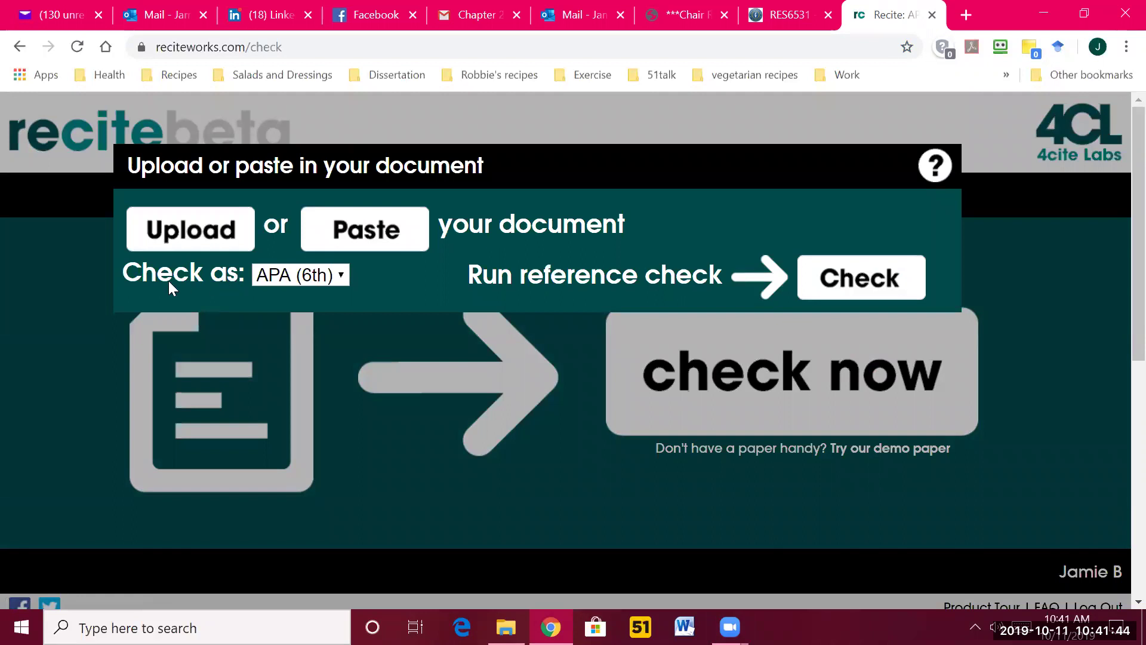
click(342, 278)
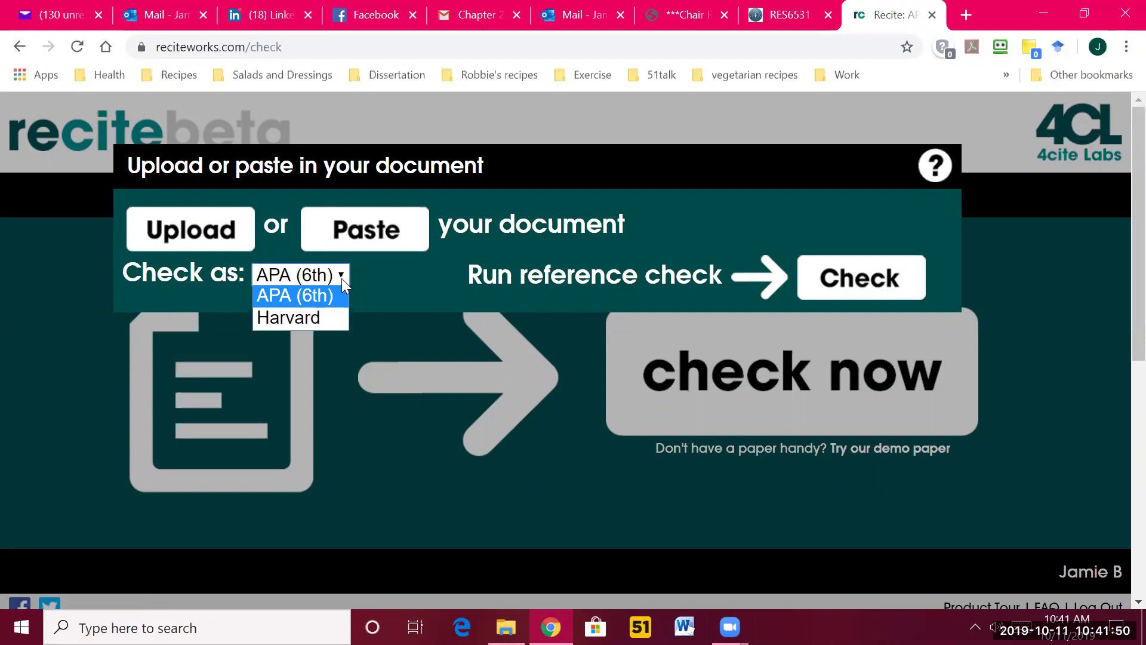
click(341, 278)
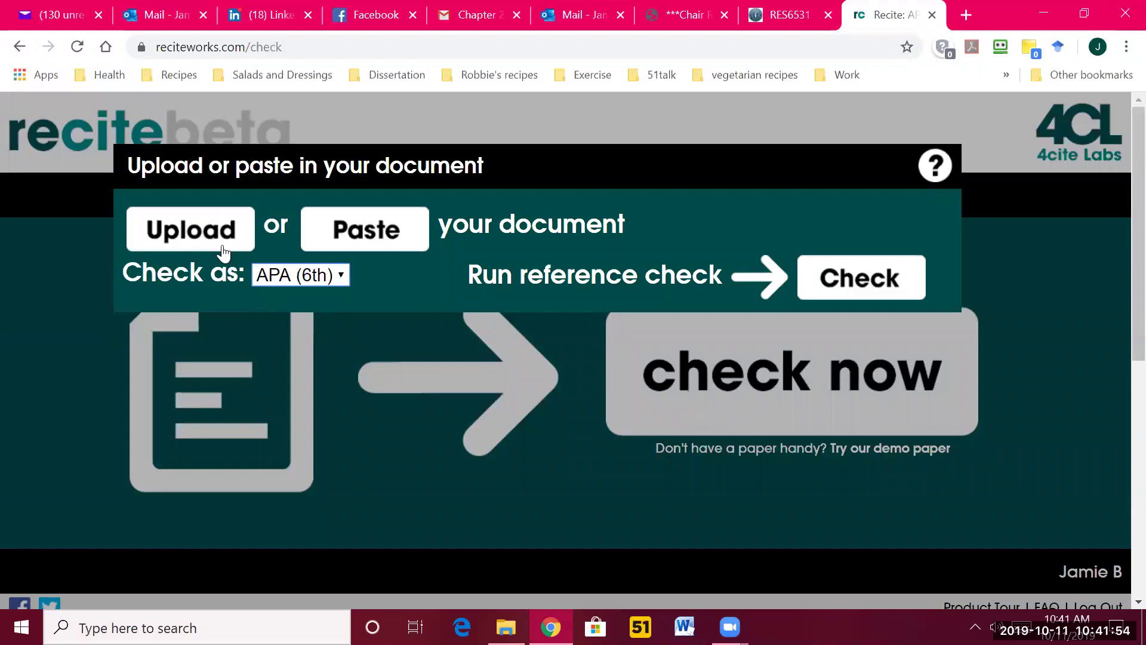
- Select the "AQR Level 5 Round 2_Revisions and Meeting Requested-1" document for upload from the DIS975(7) folder in "Dissertation folder new" on the USB drive
click(203, 232)
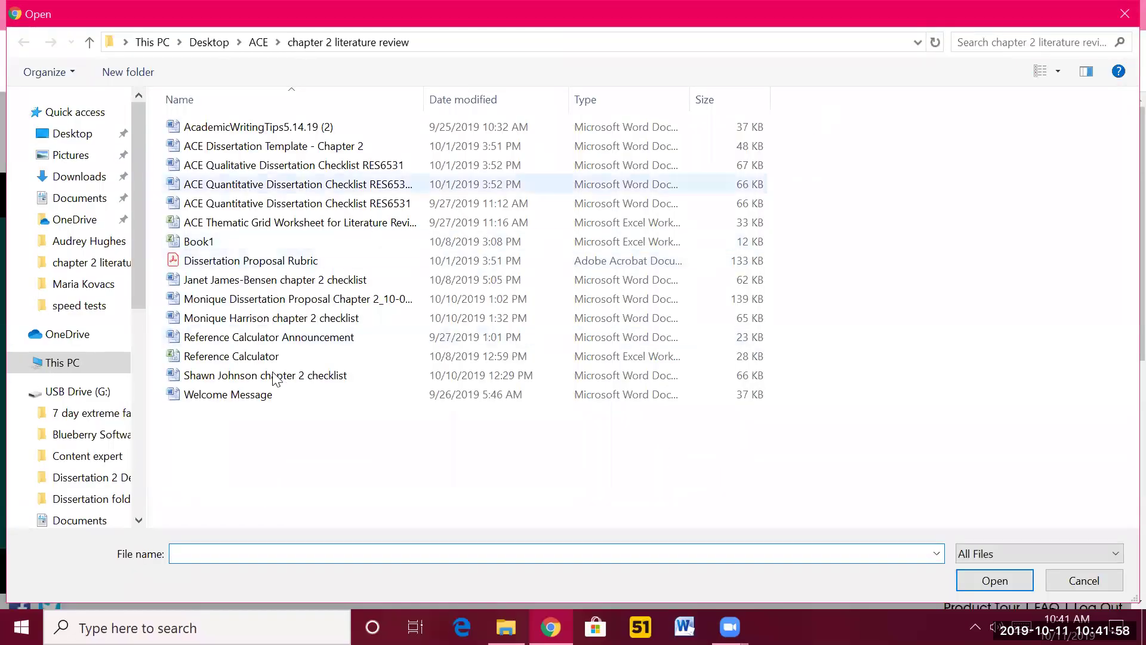
click(96, 500)
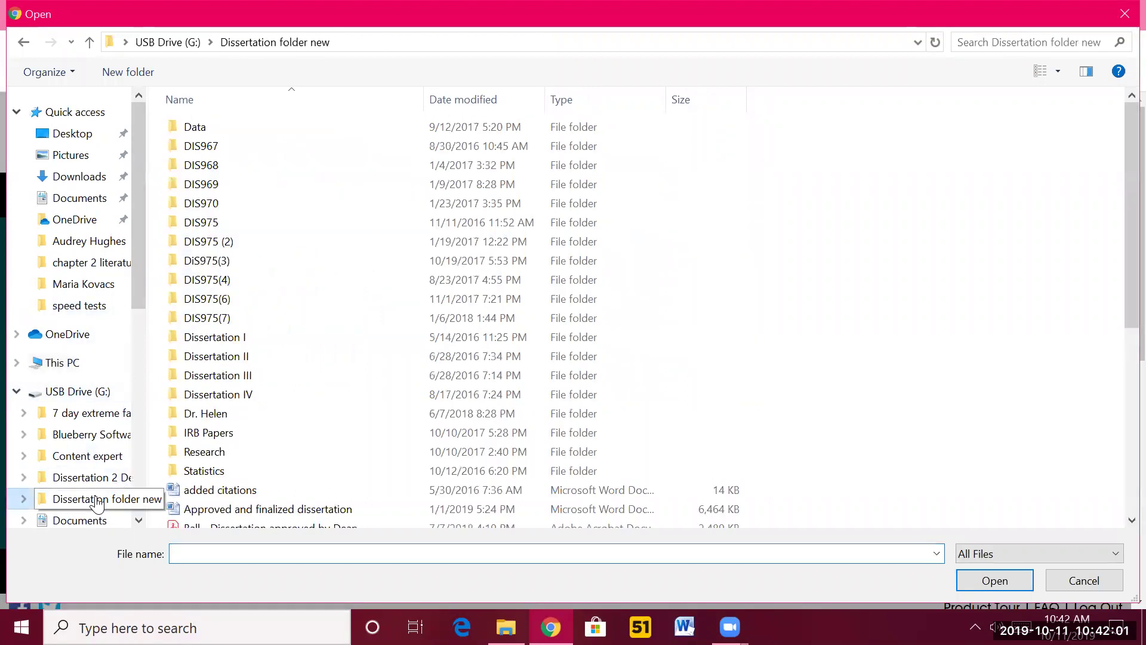
click(291, 318)
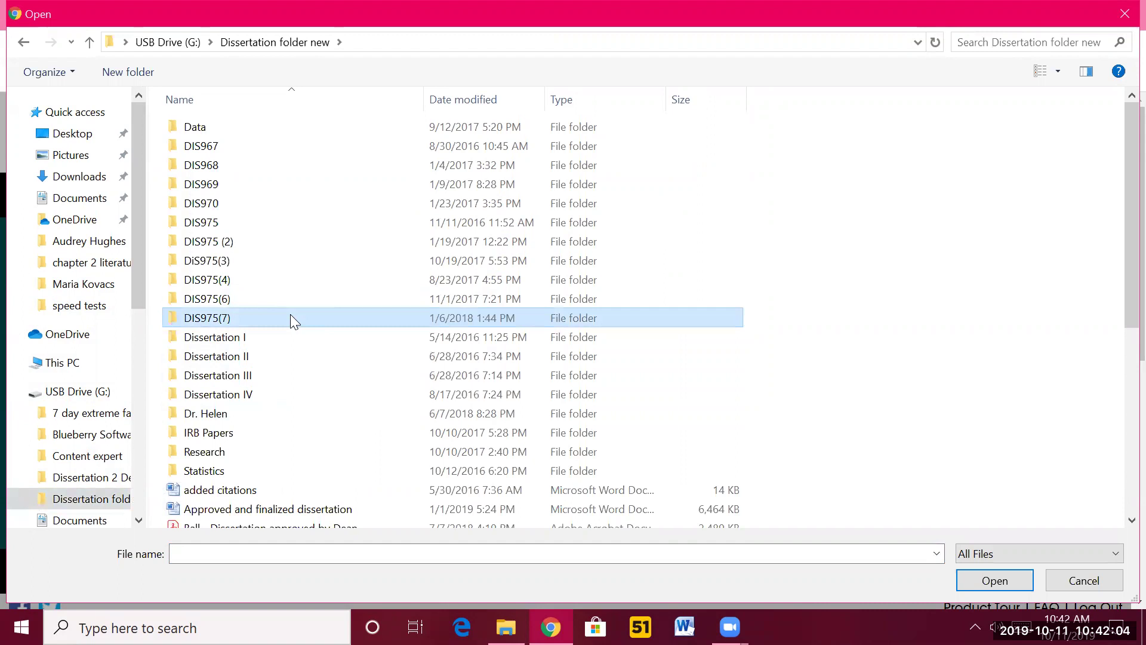
double_click(283, 319)
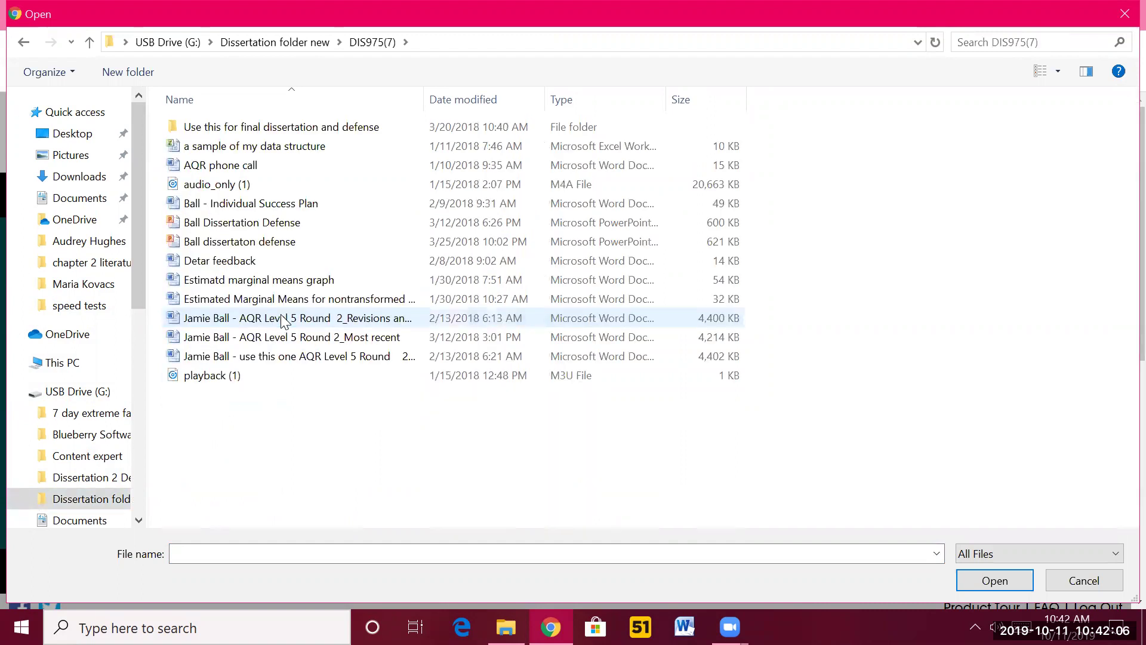
click(311, 320)
double_click(311, 319)
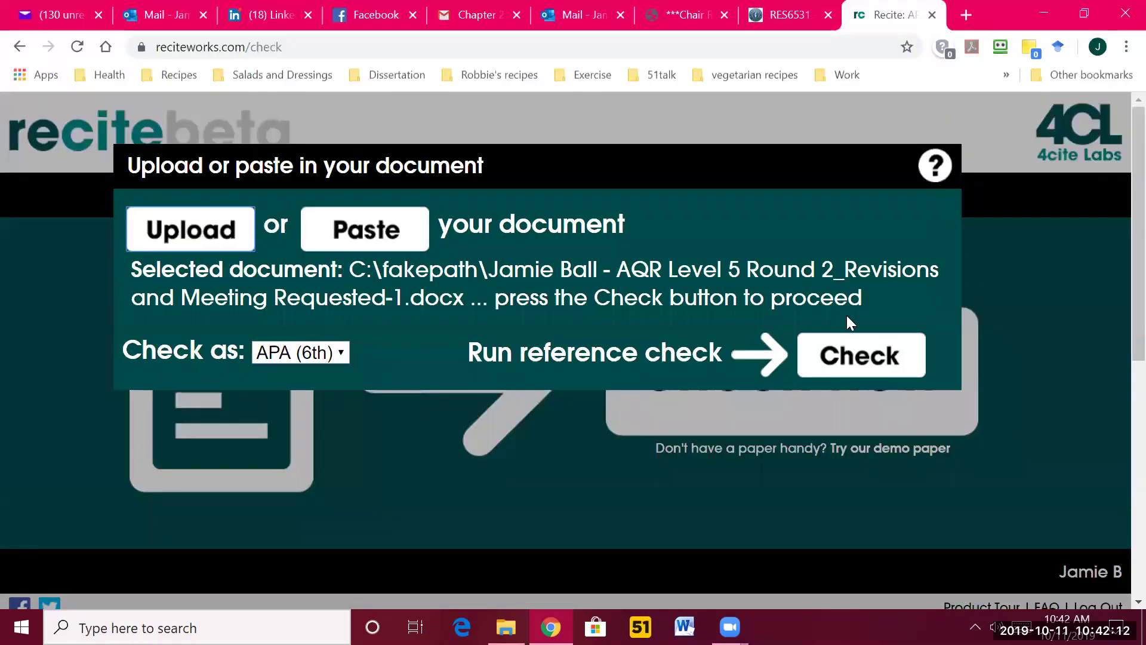
- Run the reference check and highlight the two references quoted in the "Problem with your Reference List" notice
click(859, 359)
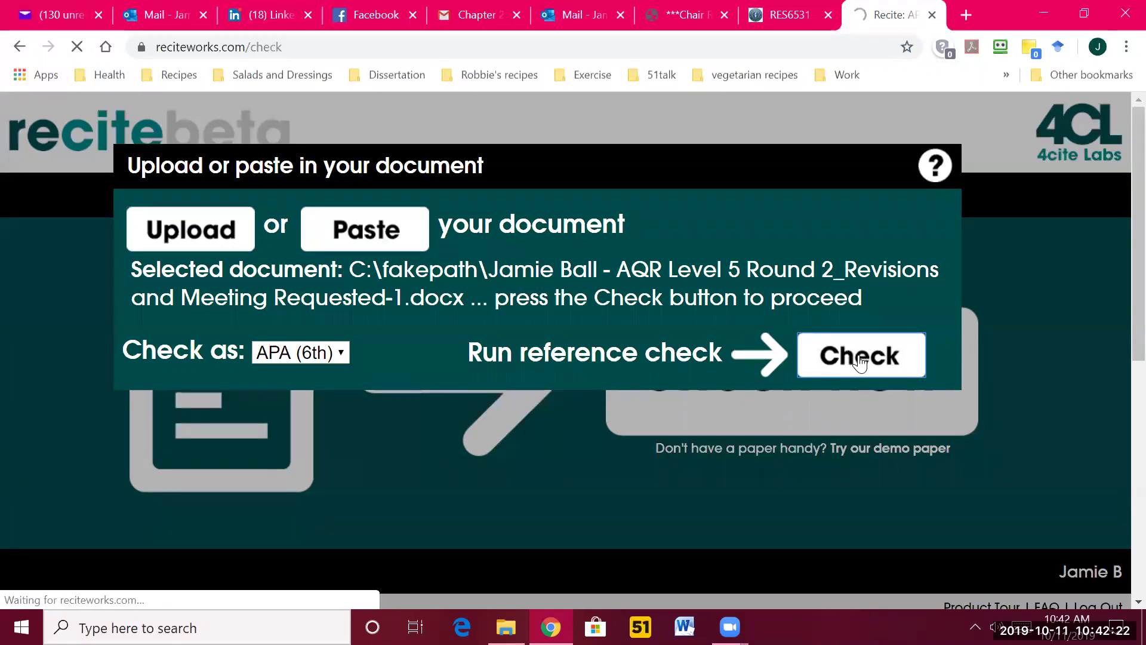
click(859, 362)
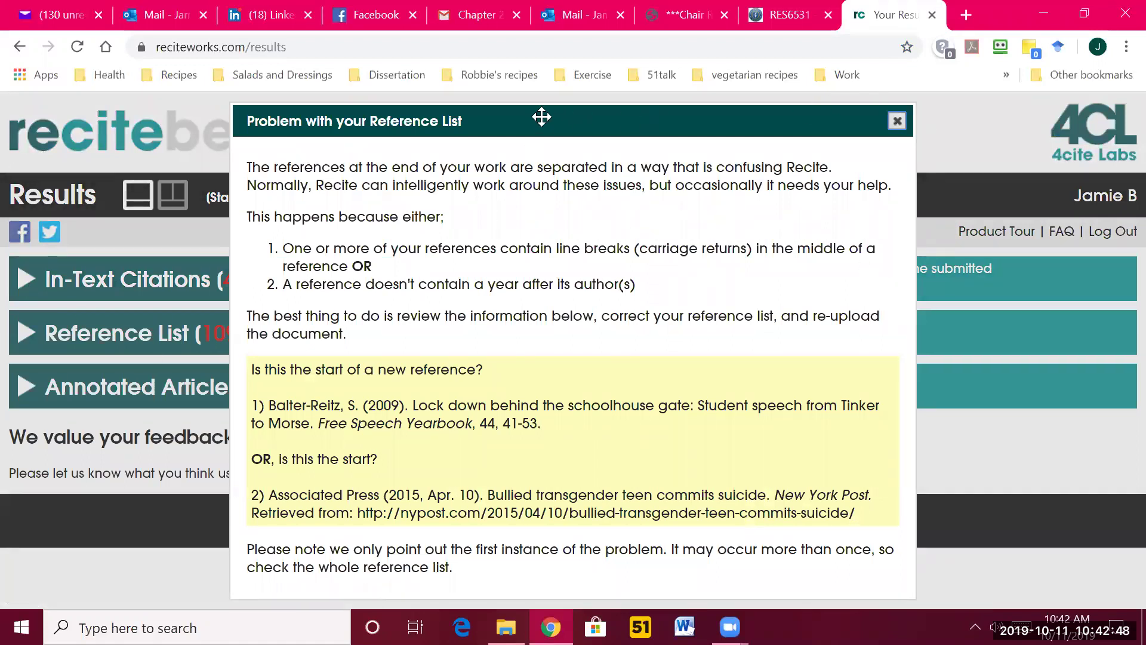
drag(542, 117, 536, 84)
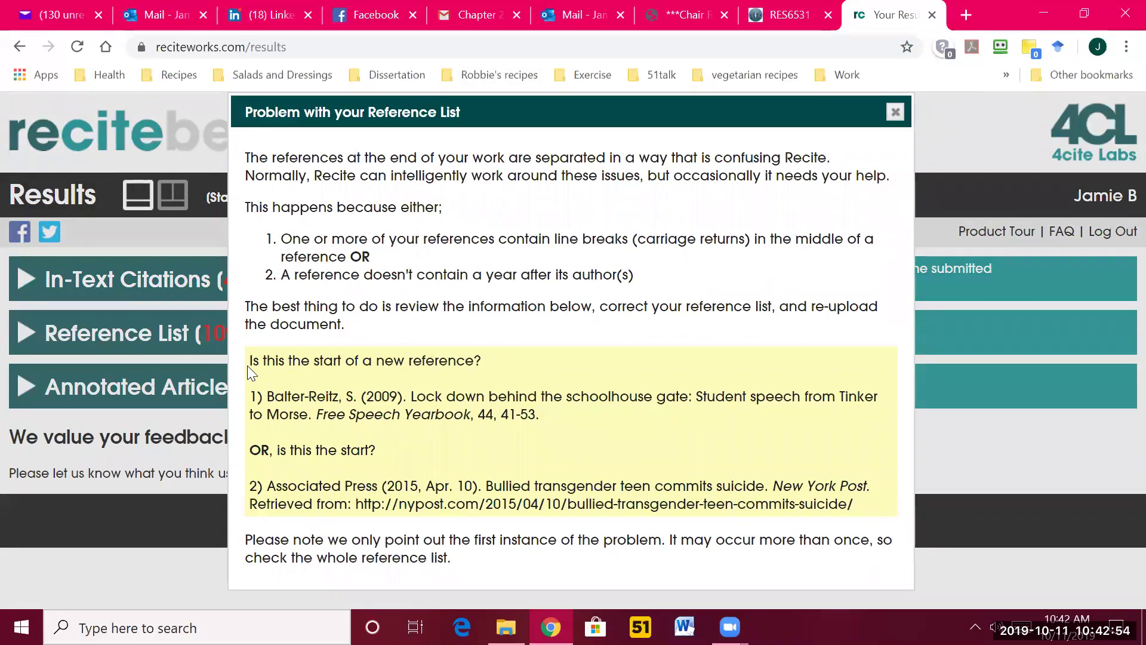
drag(248, 366, 889, 515)
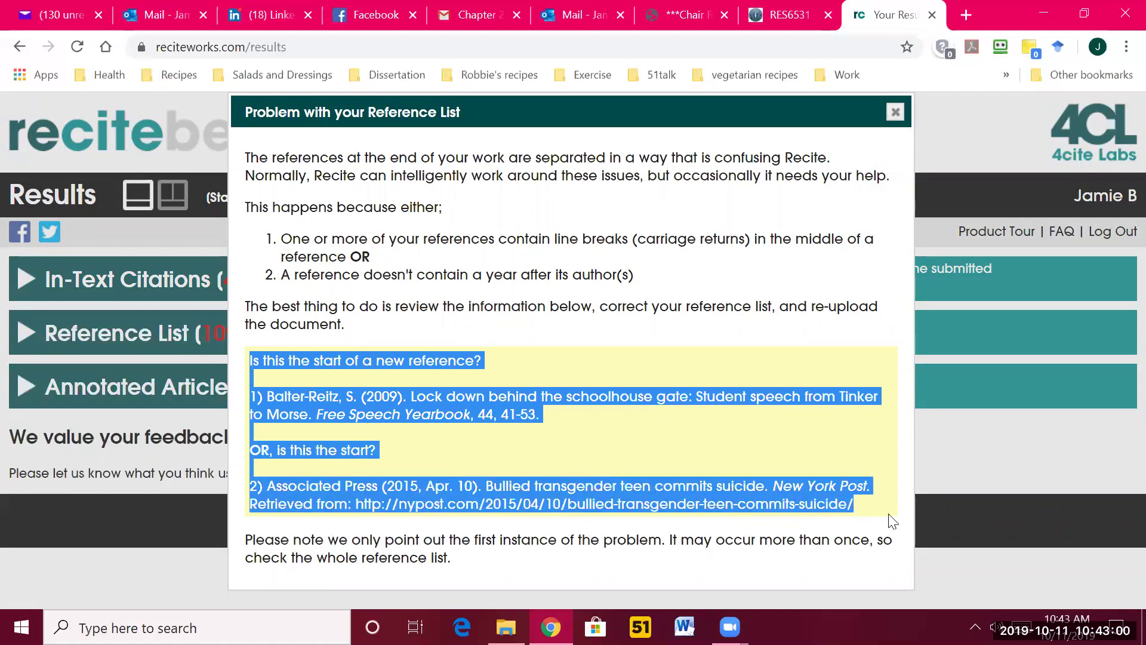
- Open the "AQR Level 5 Round 2_Most recent" document from the DIS975(7) folder in Word and go to its References heading
mouse_move(730, 627)
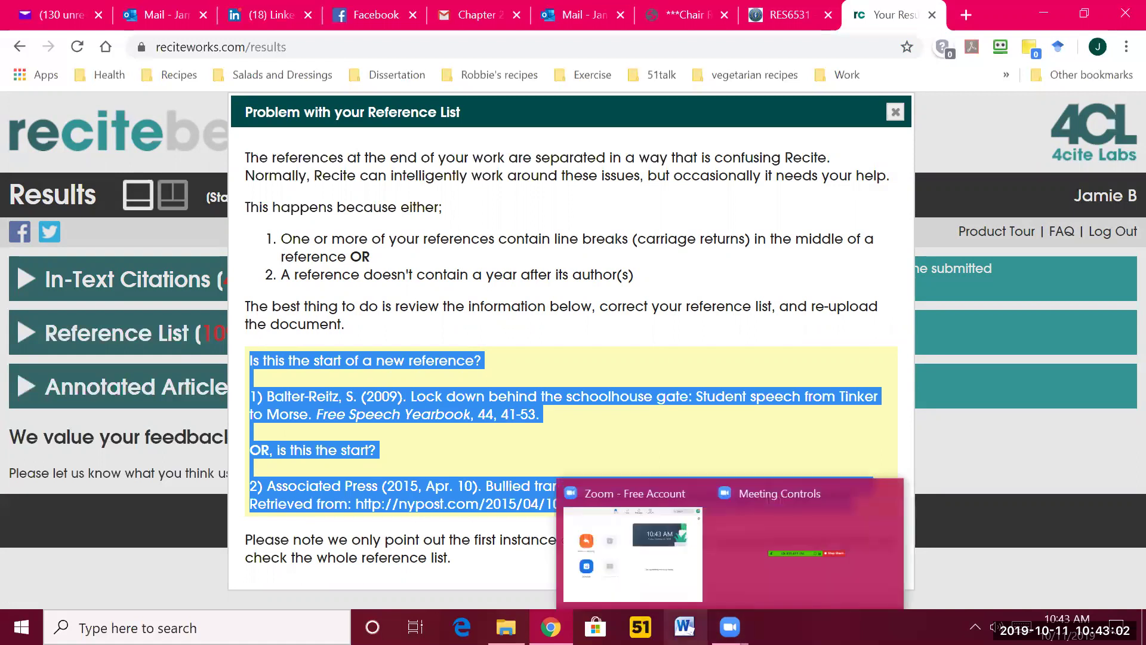
mouse_move(505, 627)
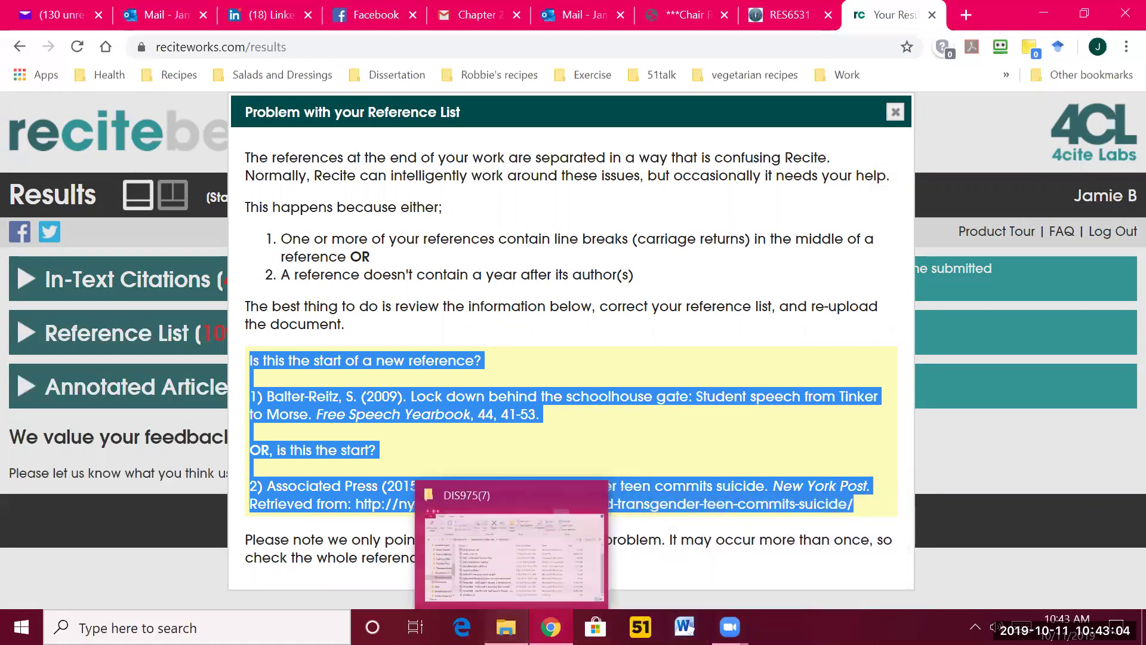
click(511, 556)
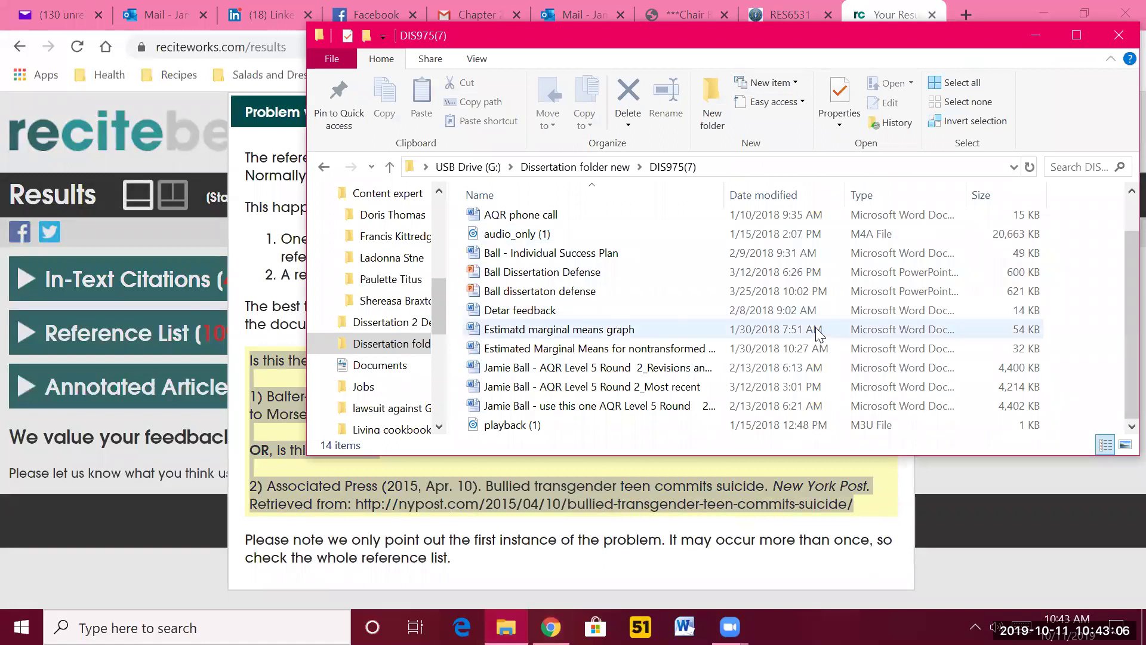
double_click(674, 386)
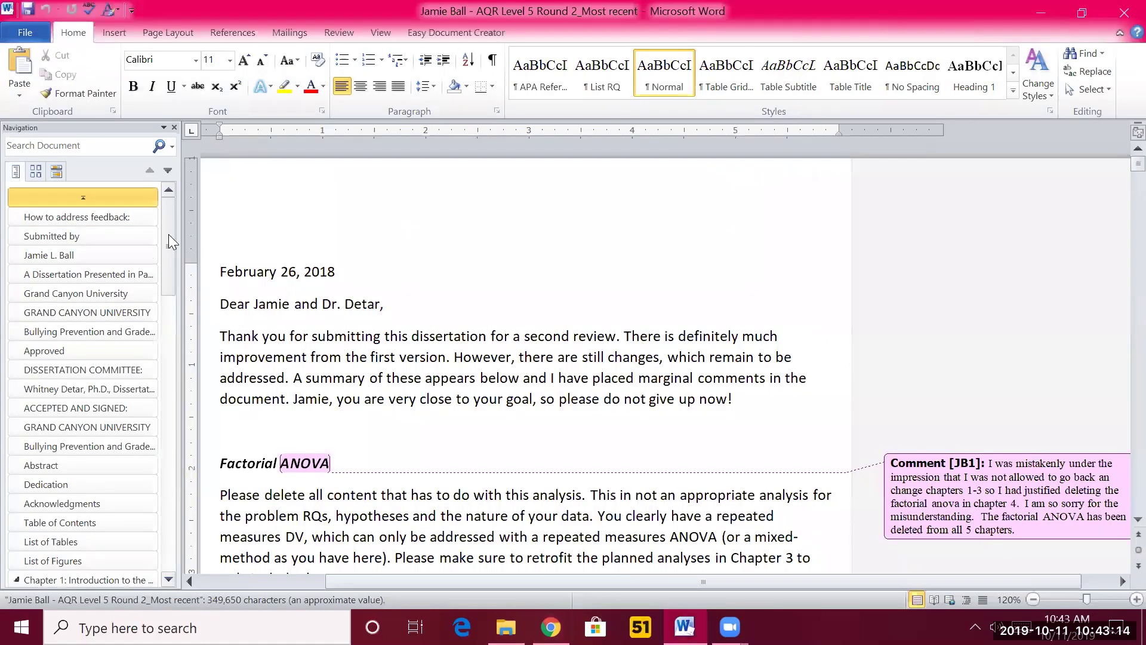
drag(169, 234, 175, 543)
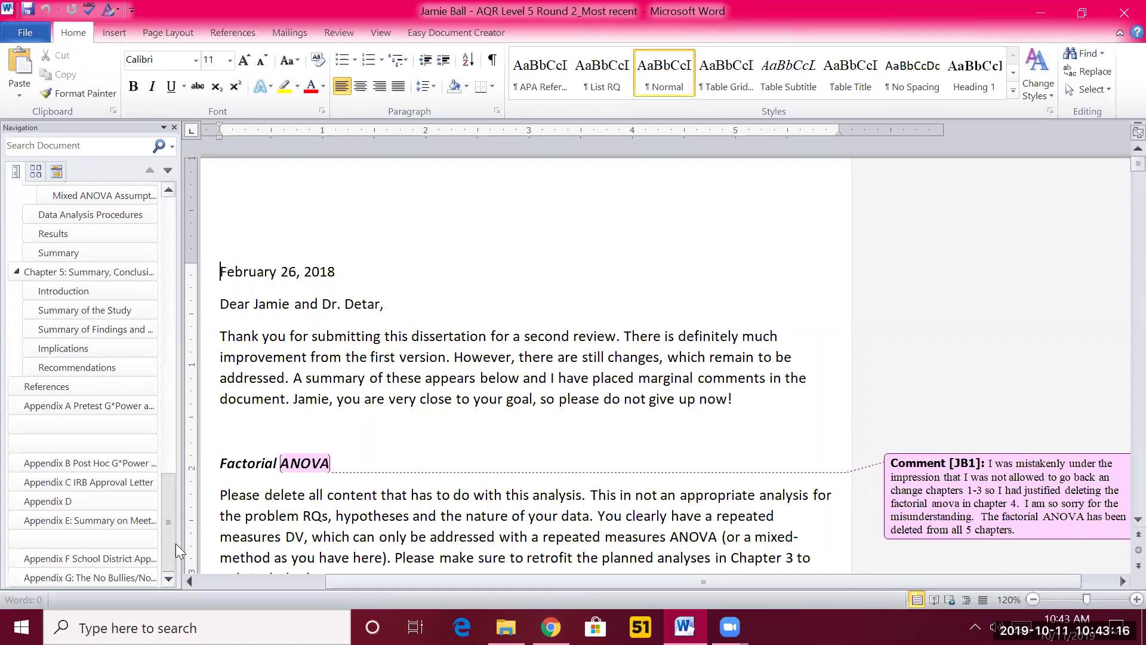
click(118, 386)
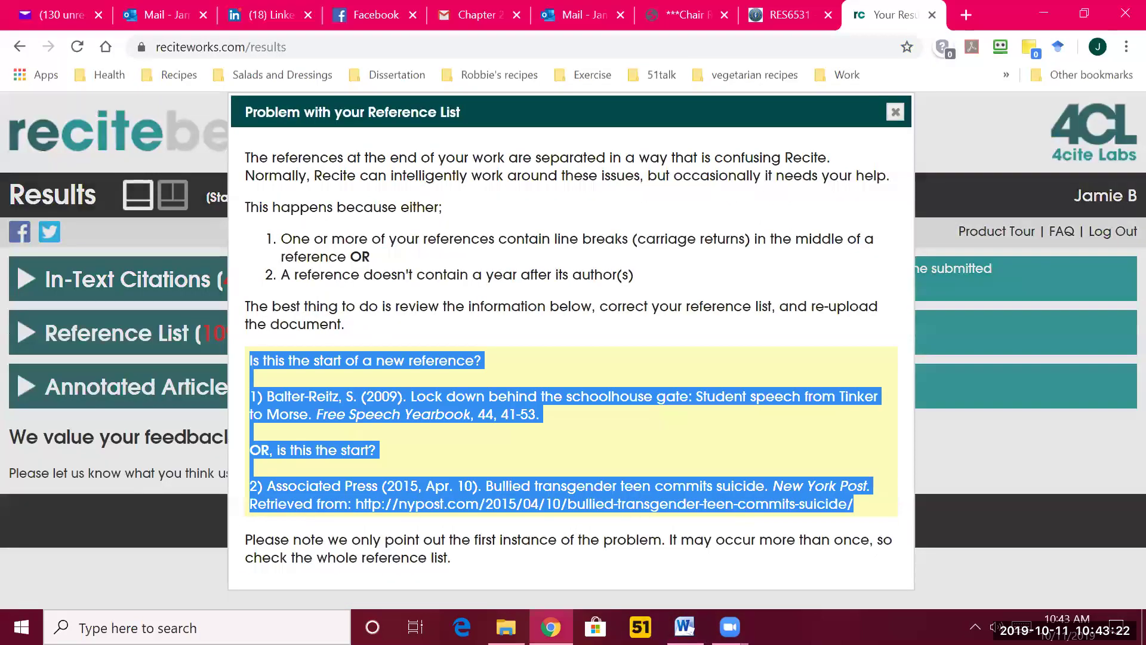
- Compare the notice with the Word reference list, select the Associated Press reference and the one after it, and show paragraph marks
click(551, 627)
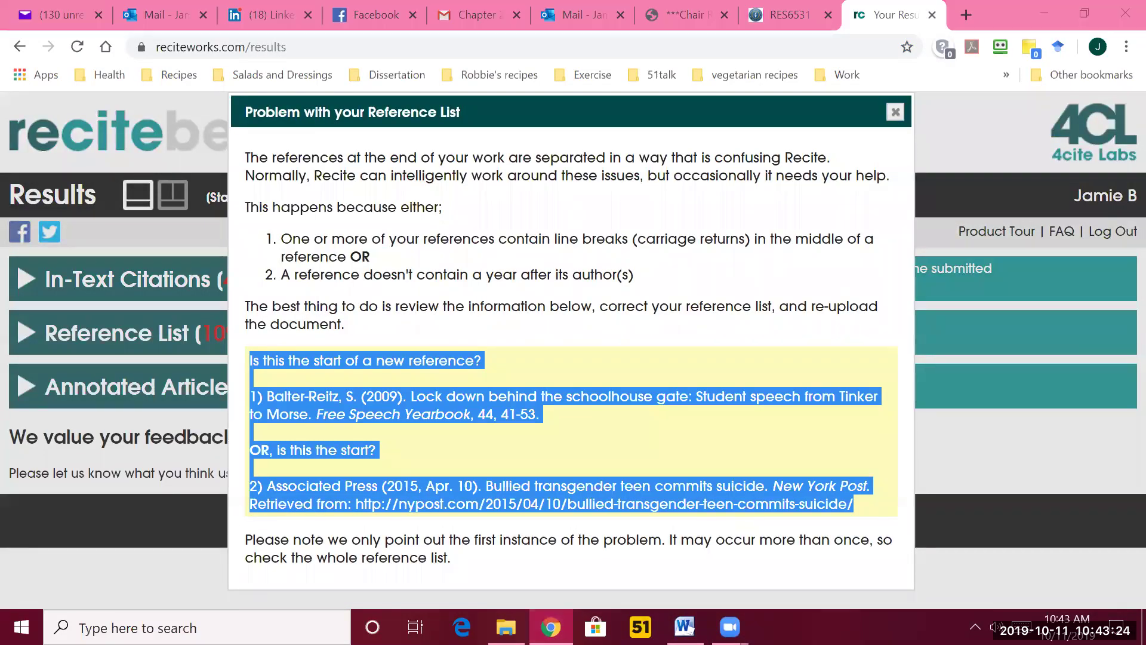
key(alt+Tab)
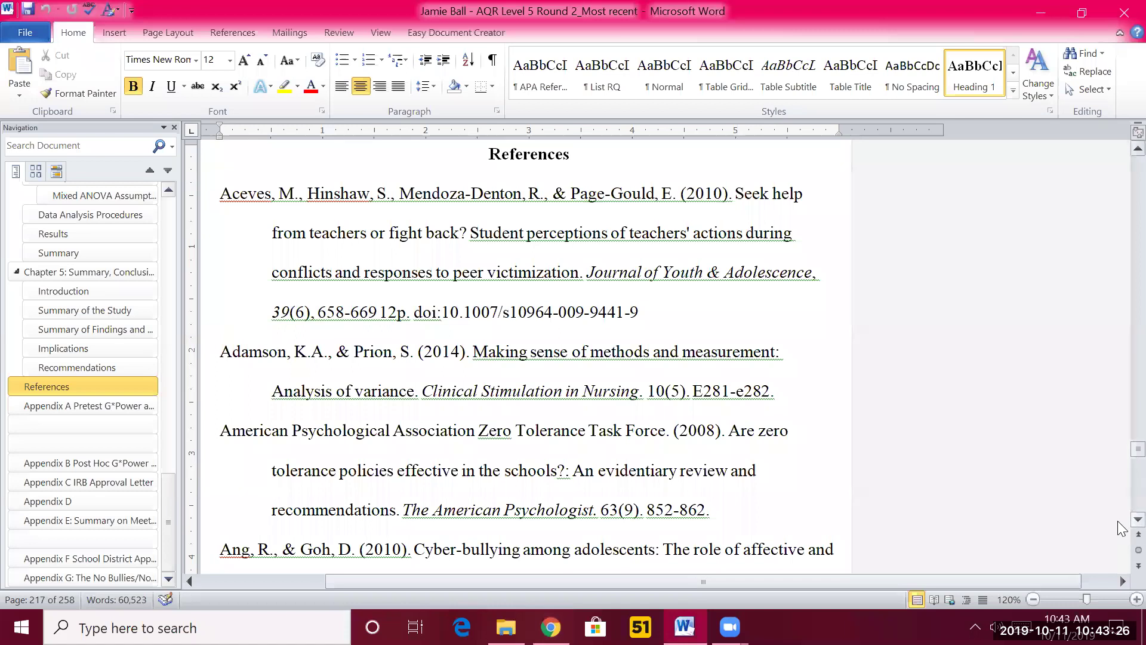
scroll(1121, 529, down, 3)
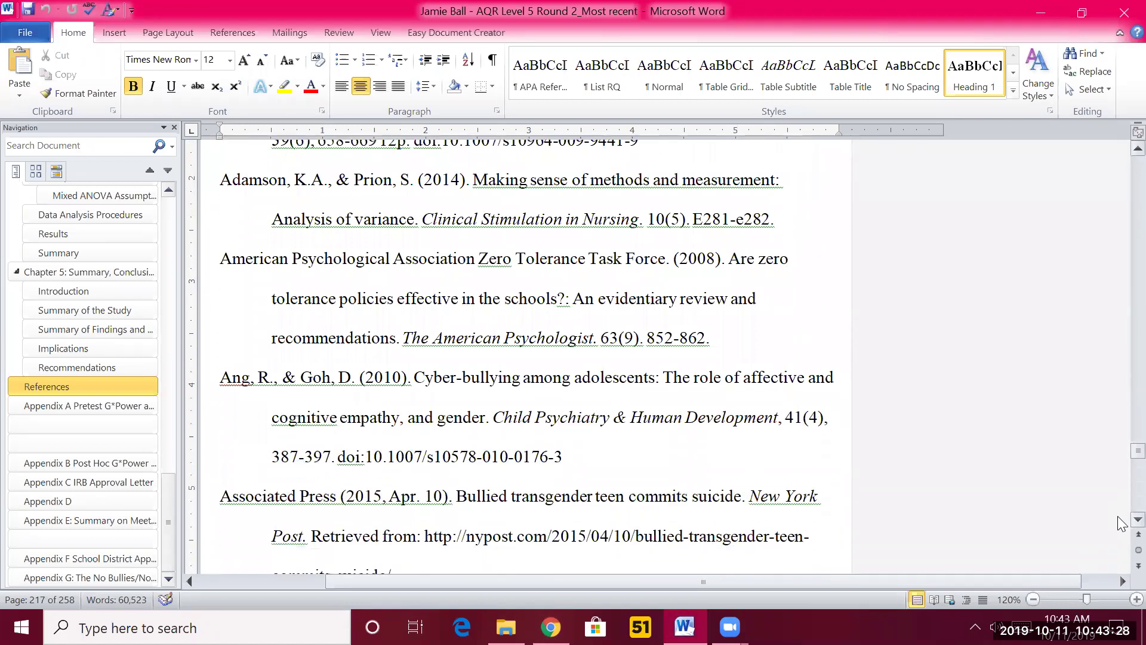
scroll(1120, 525, down, 4)
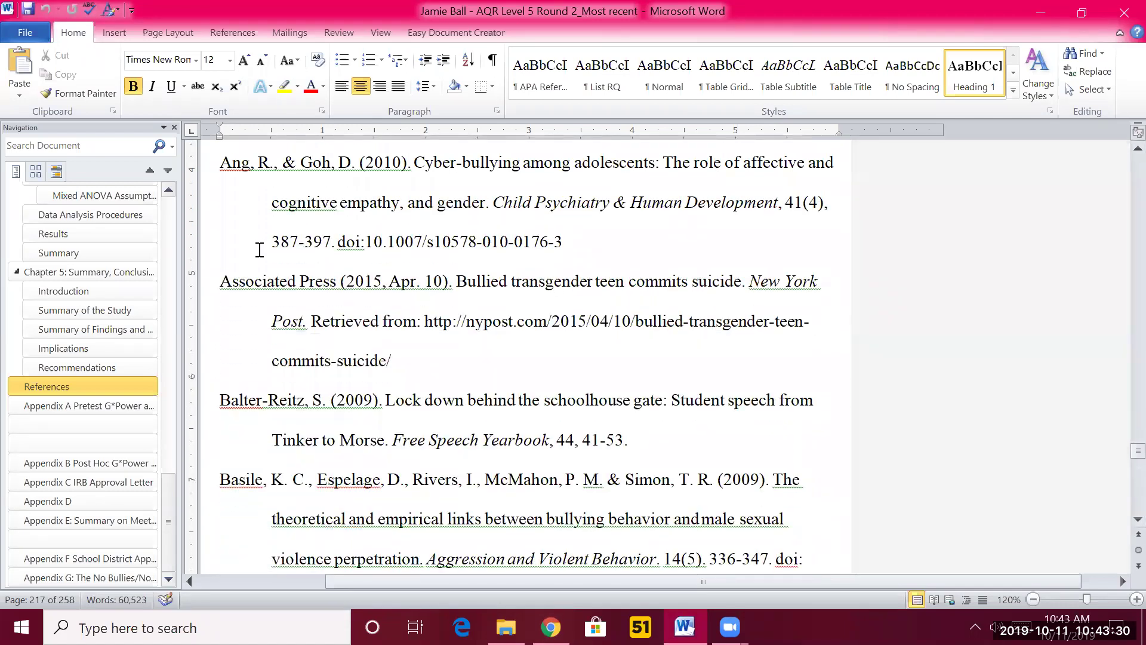
drag(219, 281, 826, 461)
click(665, 68)
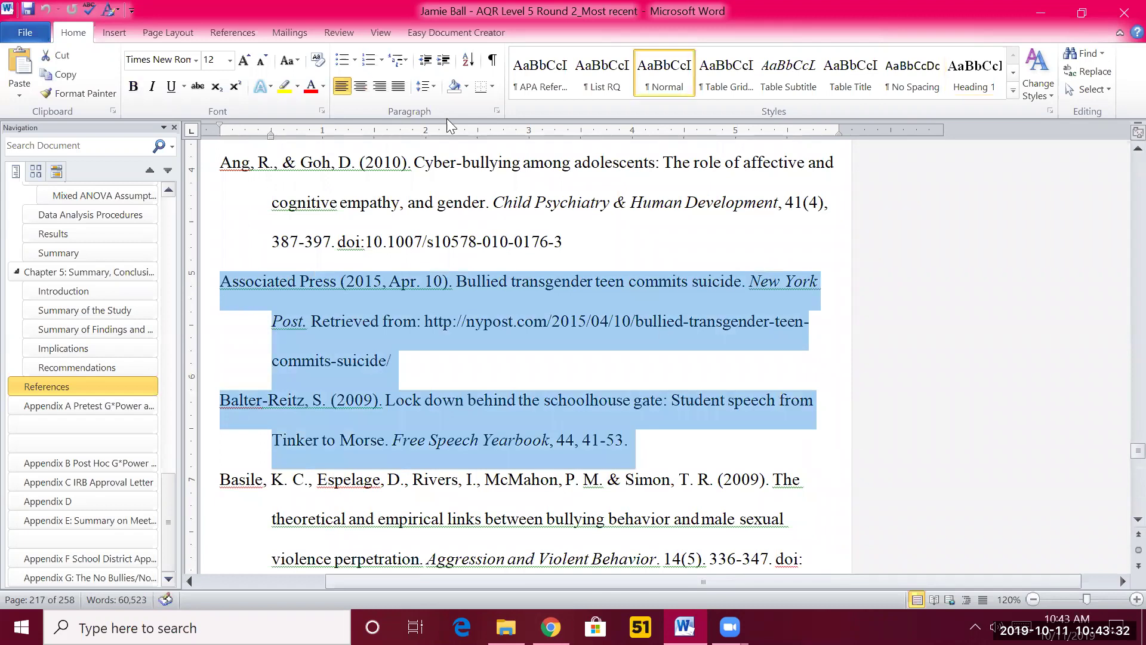
click(493, 61)
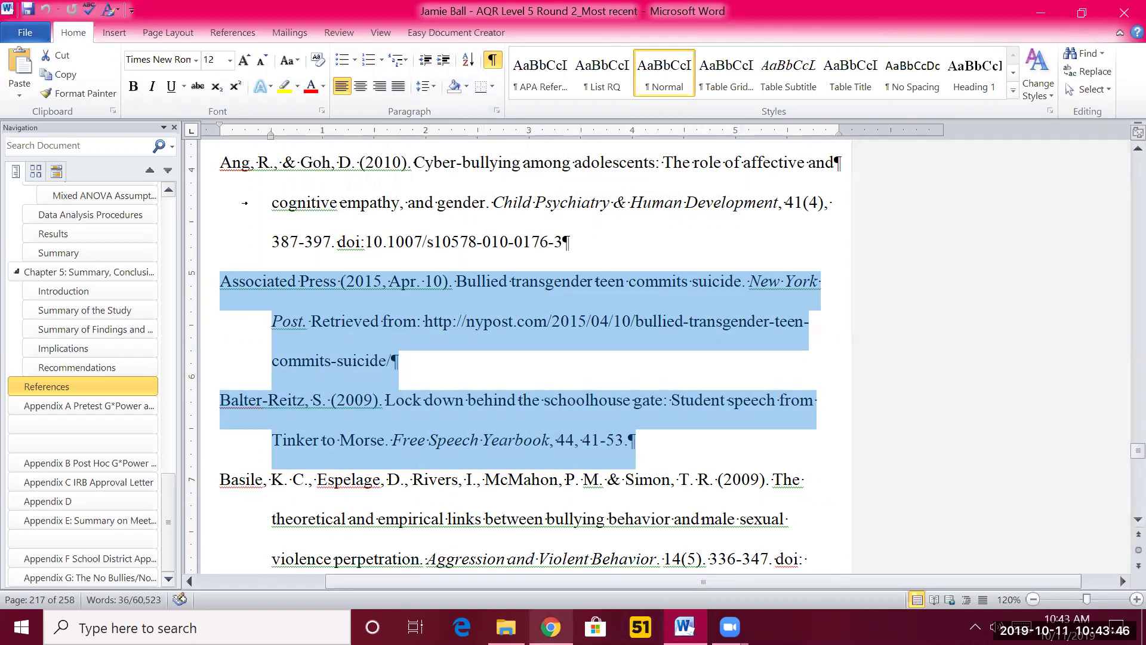
- Switch back to the Recite results in Chrome, close the reference list problem notice, and expand the In-Text Citations section
key(alt+Tab)
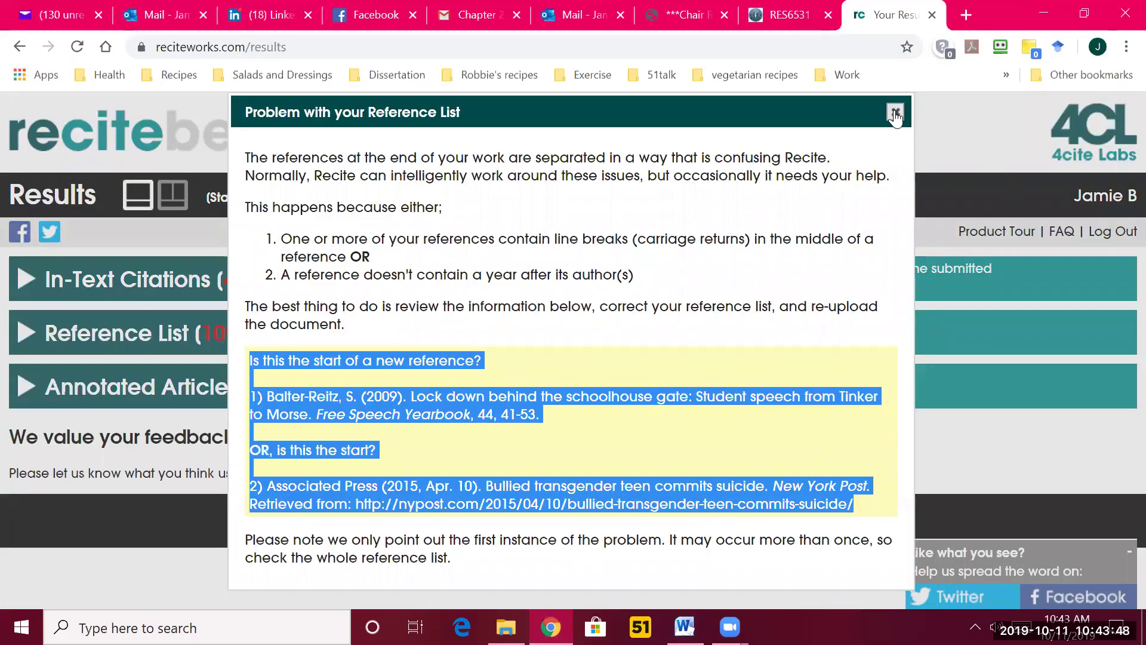
click(896, 114)
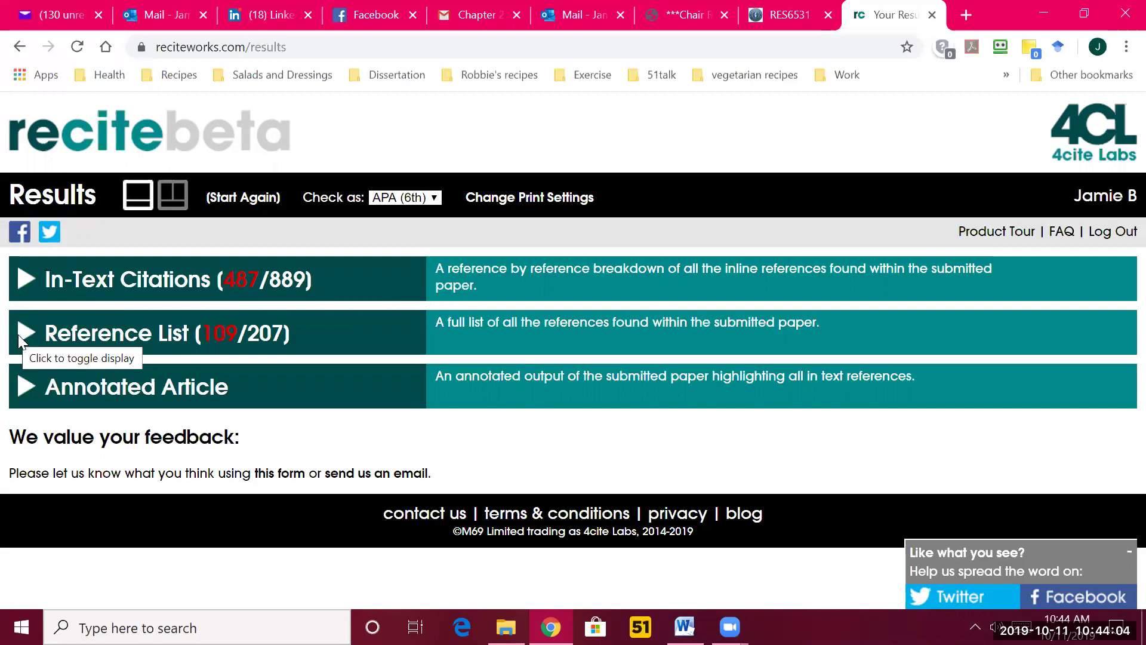
click(24, 279)
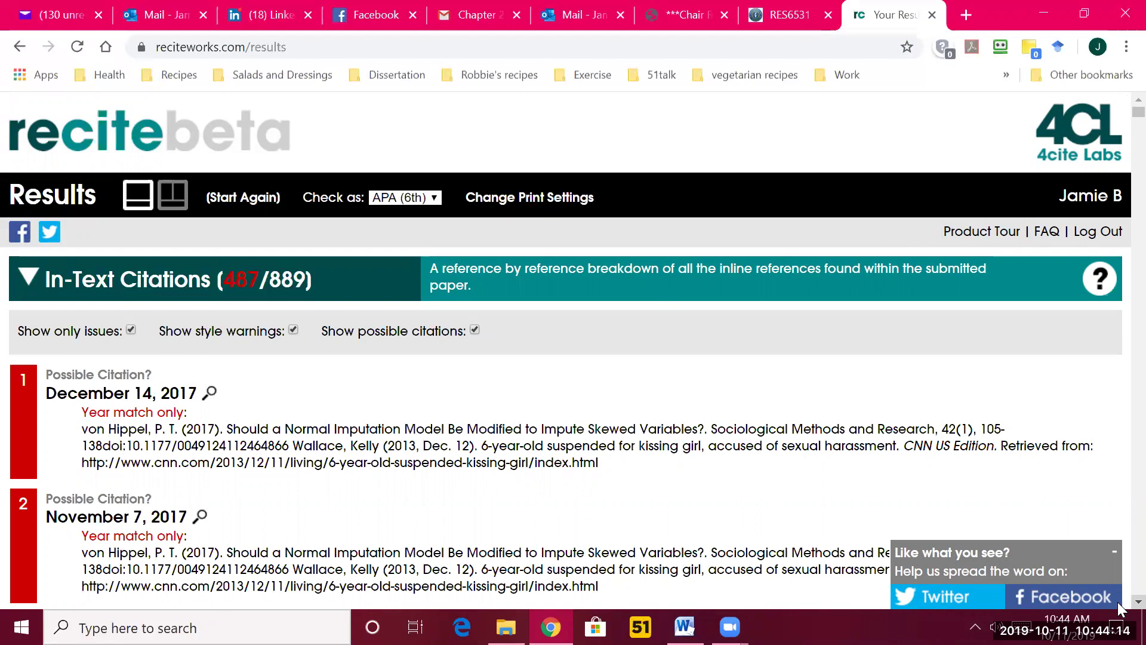
- Review the first possible citations under In-Text Citations, highlighting the date in entry 1 and the sentence in entry 3
scroll(1118, 602, down, 3)
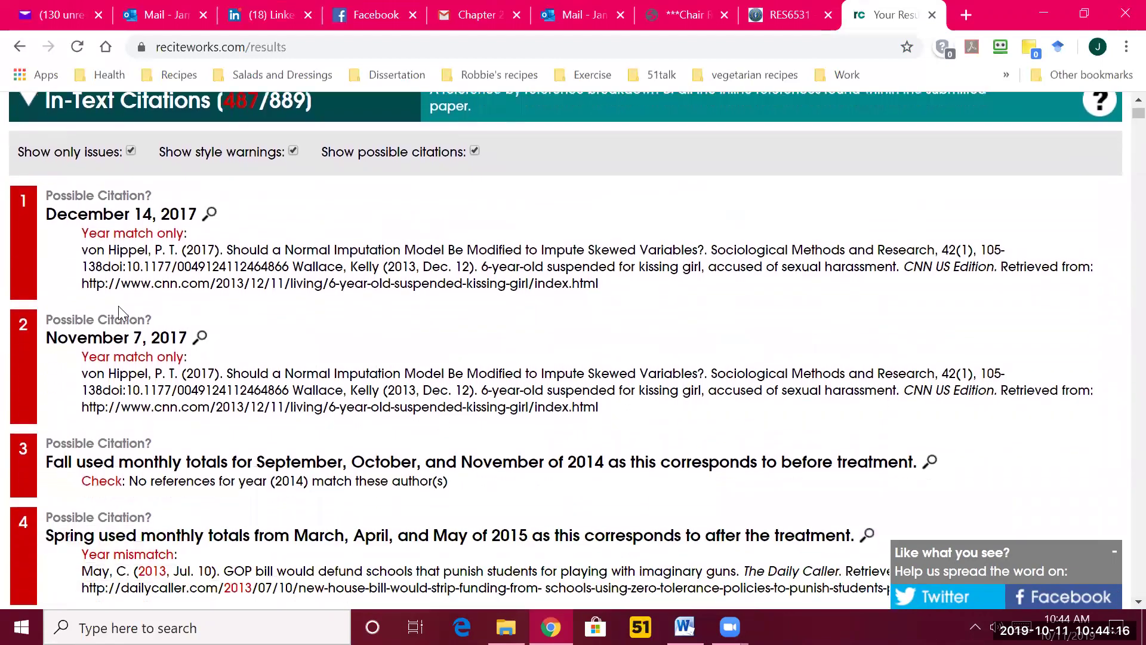
drag(46, 215, 202, 217)
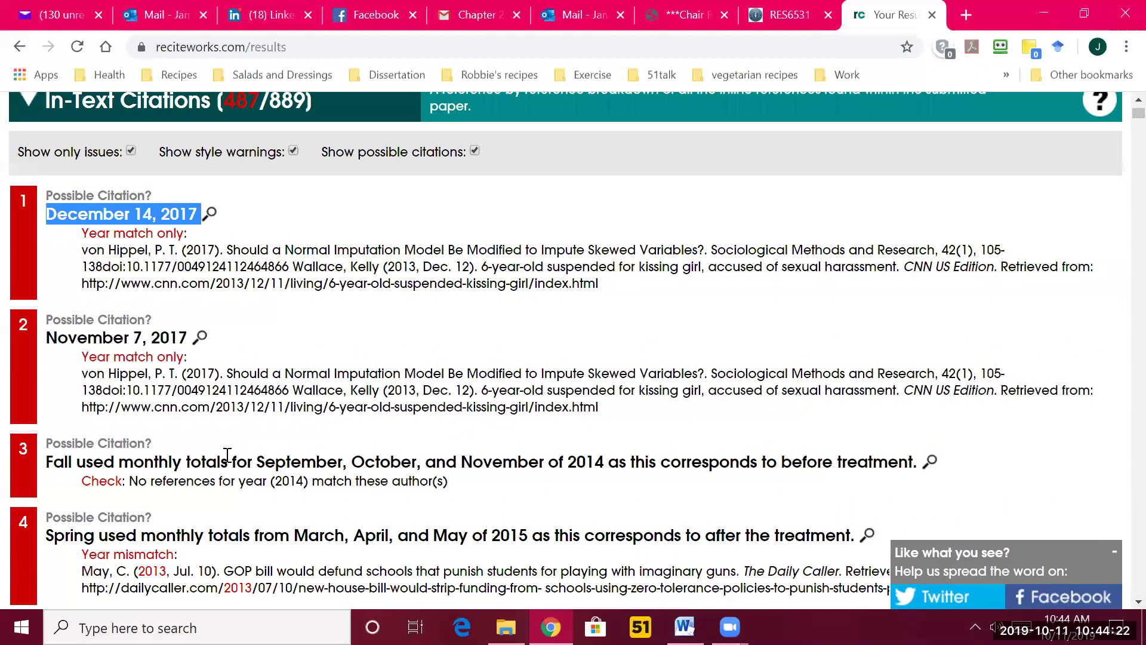
drag(48, 462, 921, 466)
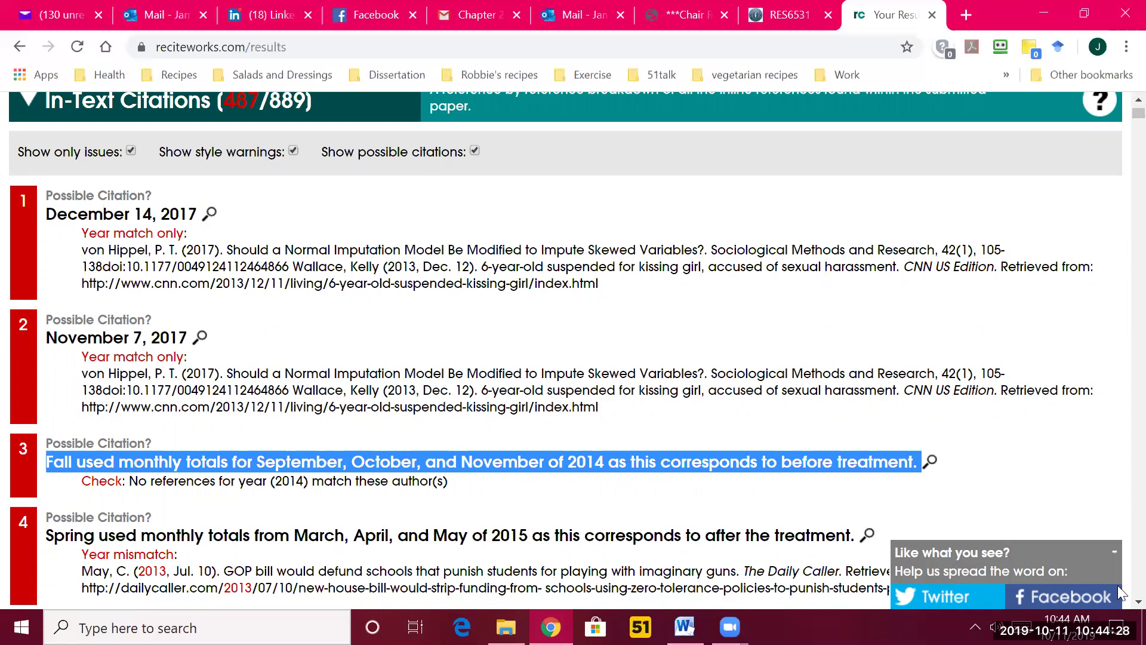
- Examine in-text citation 5, comparing its style warning about separating the last two authors with the cited authors and matching reference
scroll(1118, 600, down, 8)
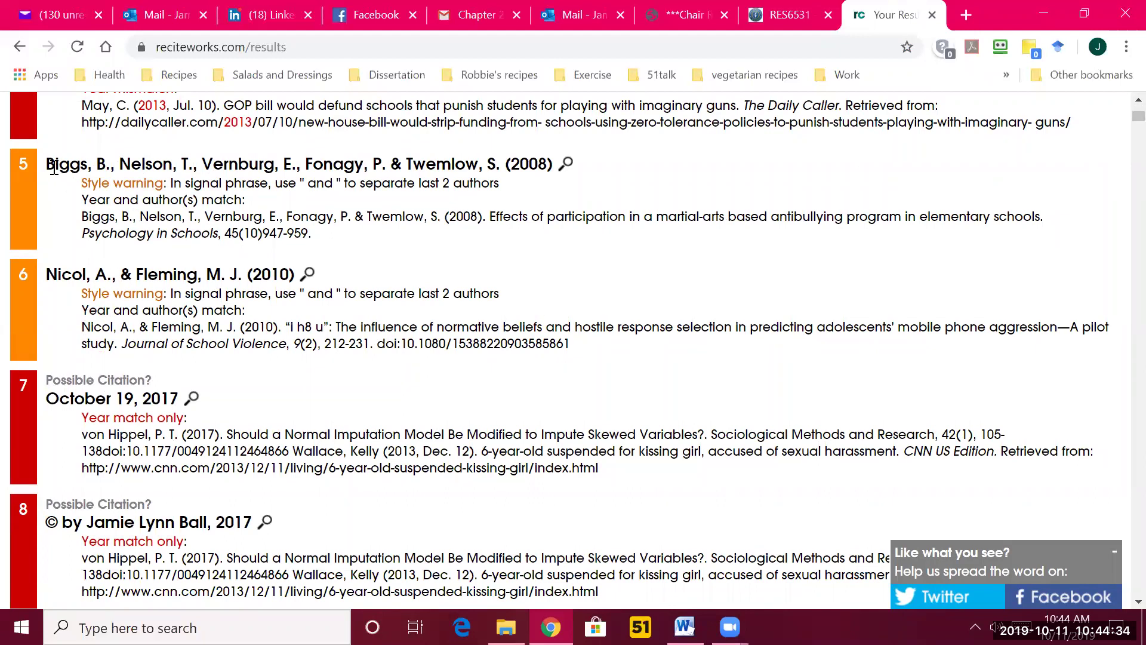
drag(53, 167, 575, 240)
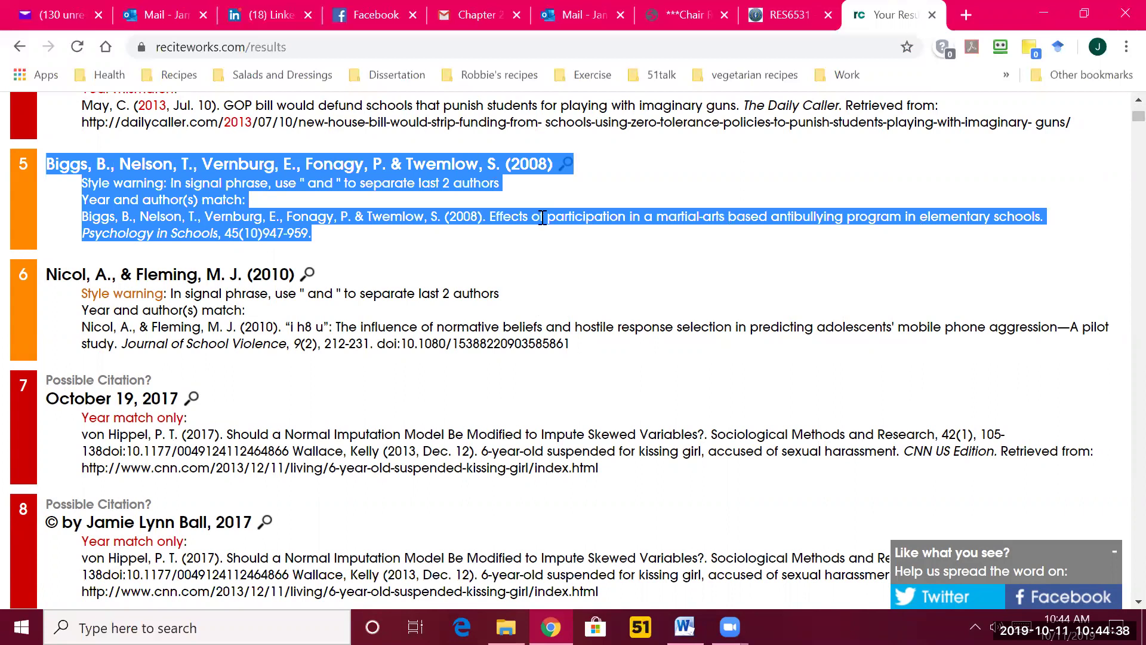
click(255, 204)
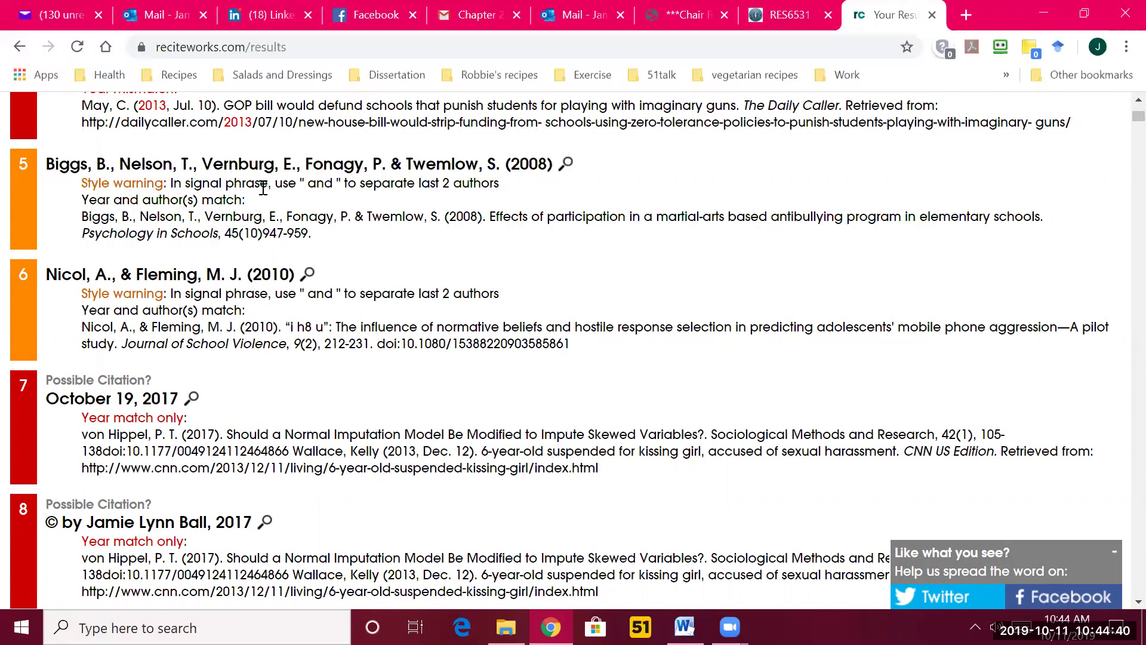
mouse_move(312, 184)
double_click(318, 183)
drag(390, 164, 399, 164)
drag(82, 218, 340, 240)
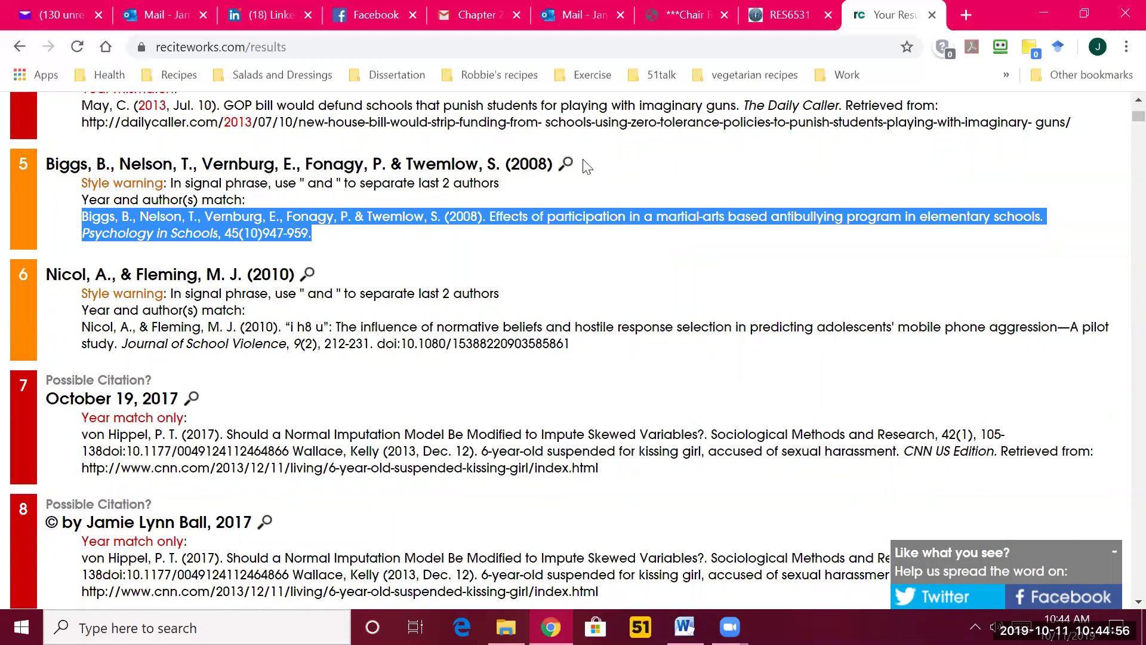
- Show in-text citation 5 in its document context and highlight the complete passage
click(567, 166)
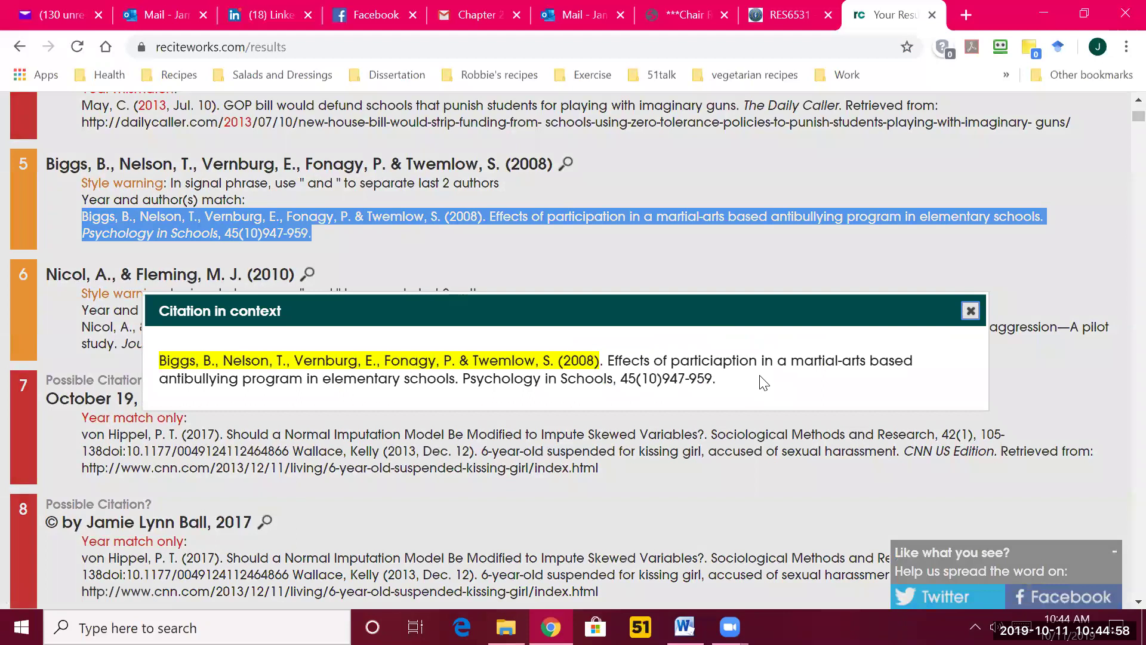
click(798, 399)
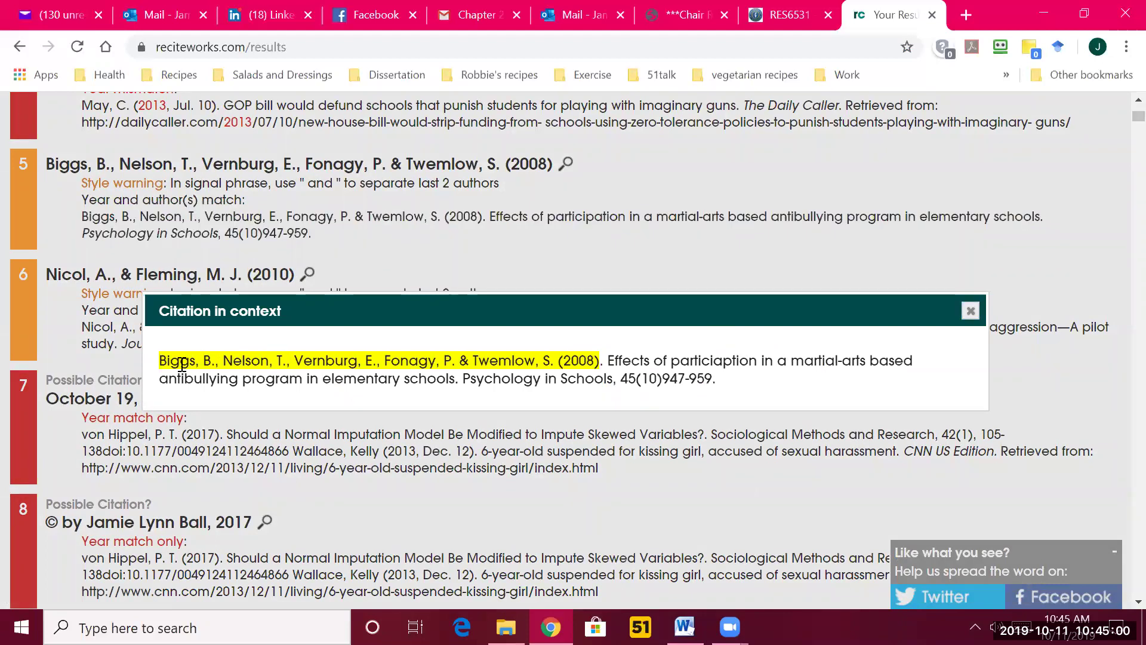
drag(160, 360, 787, 406)
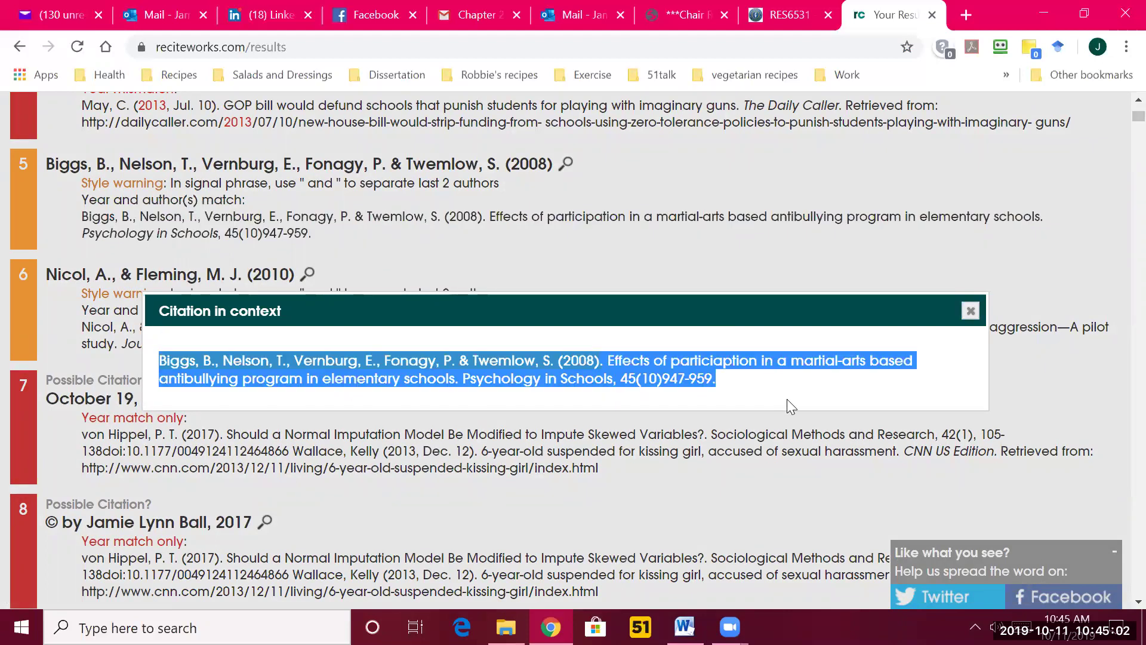
click(711, 369)
- Try to find the citation 5 passage in the Word document using pasted search text, and close the citation's context view in Recite
click(684, 627)
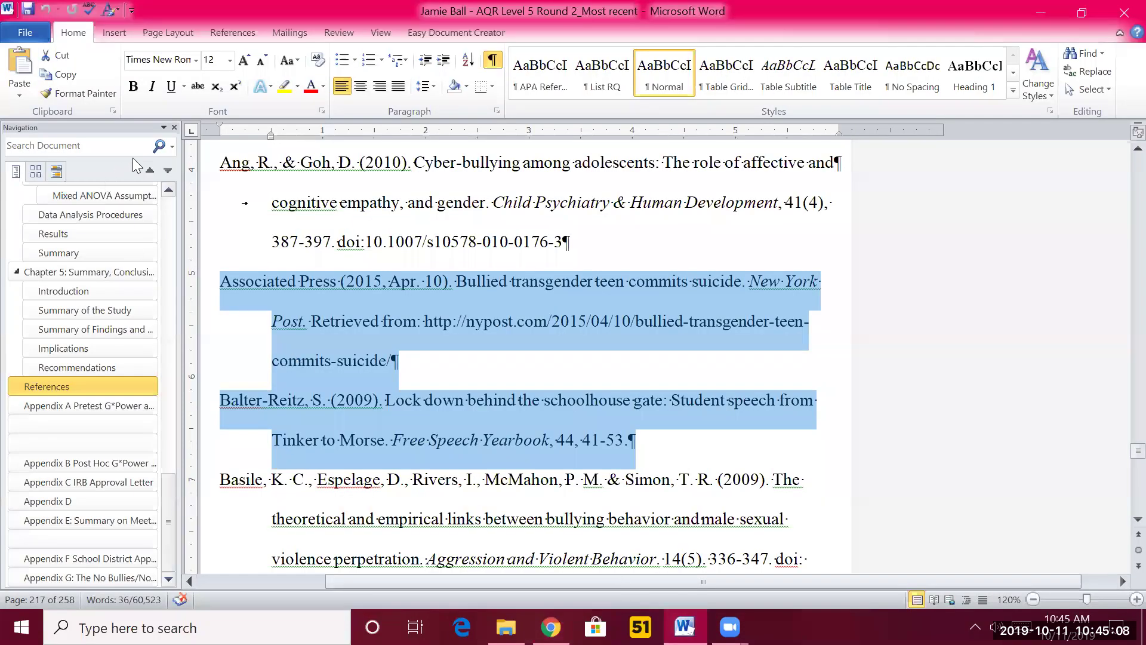
click(171, 145)
click(123, 148)
right_click(124, 148)
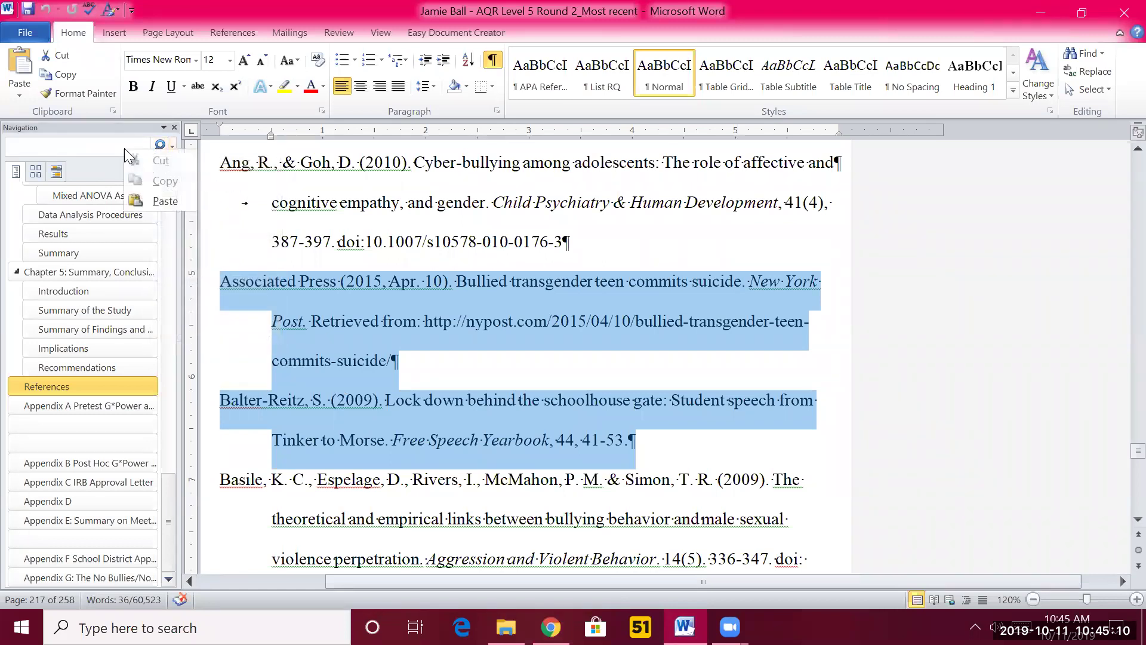
click(156, 196)
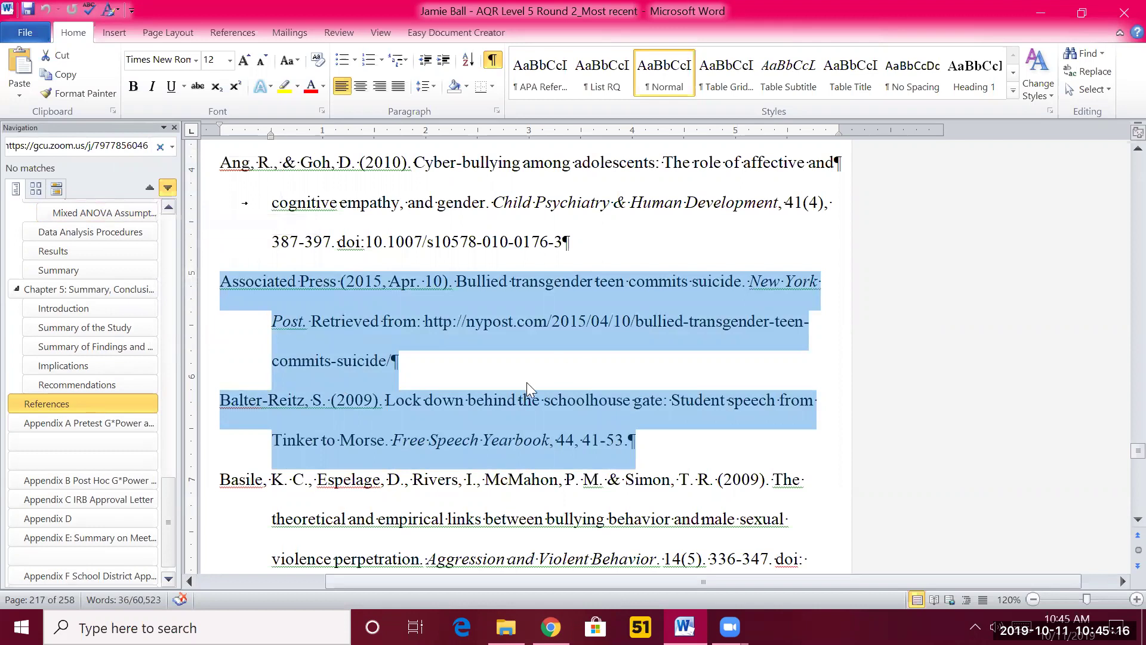
click(551, 627)
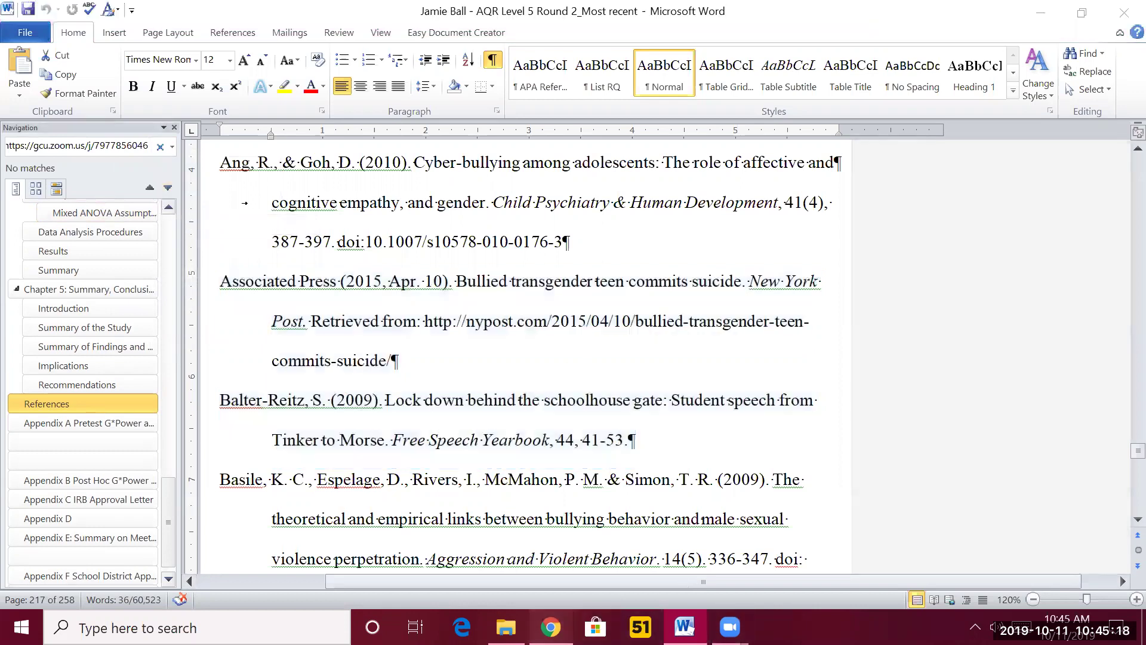
click(970, 310)
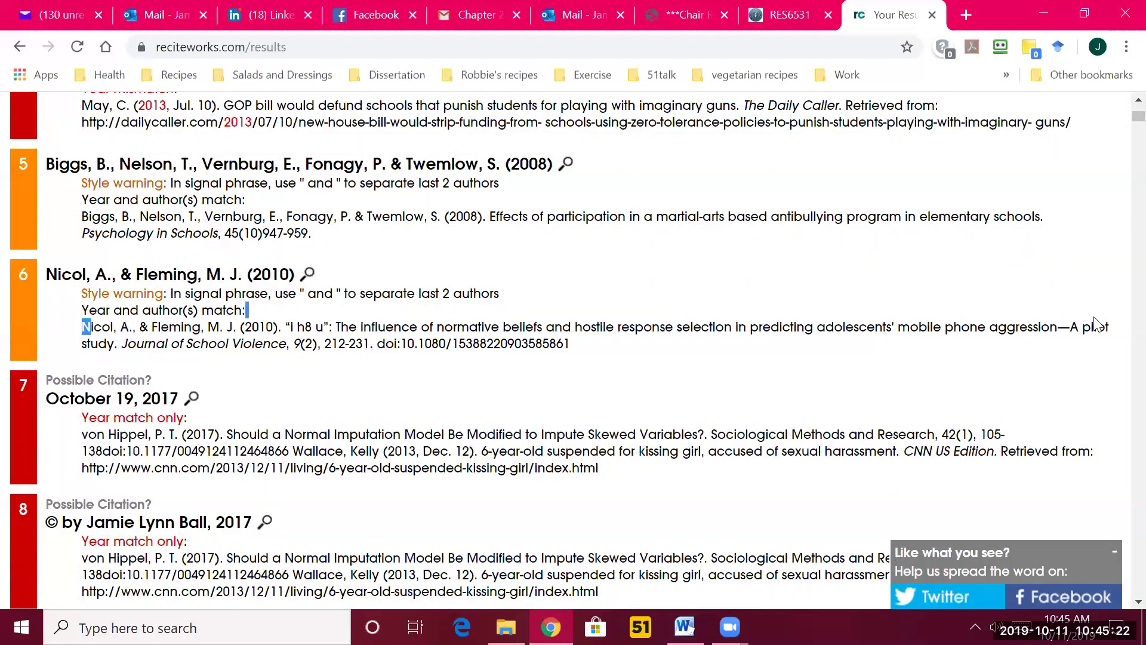
- Examine in-text citation 13, highlighting its style warning about a comma after every author name, including before the ampersand
scroll(1122, 125, down, 12)
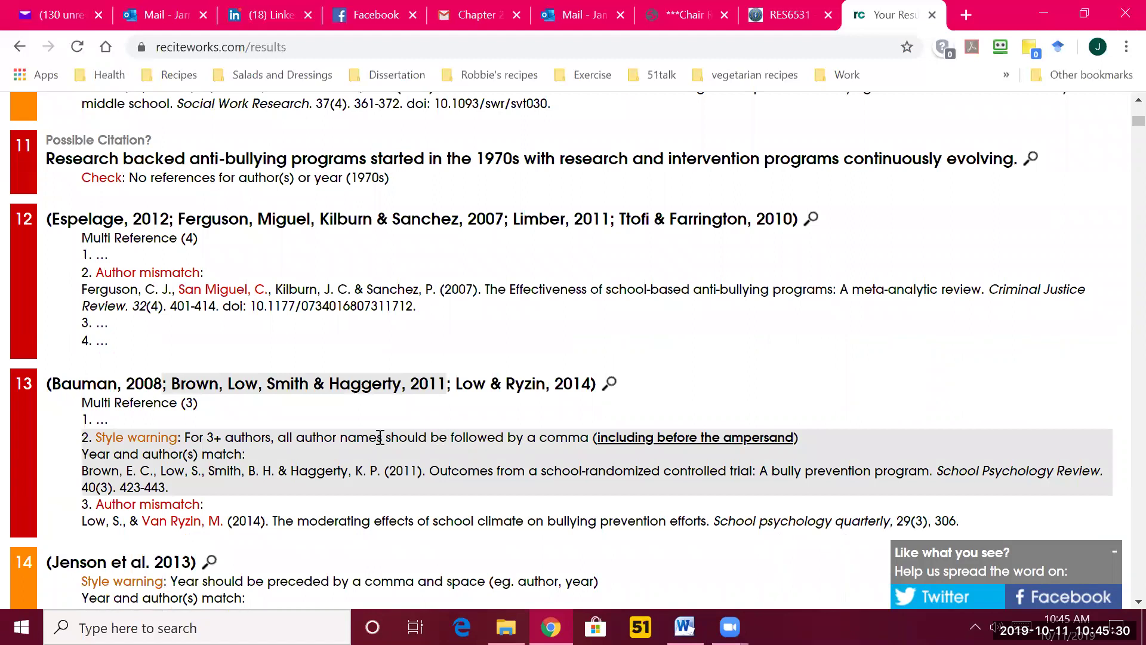
drag(278, 438, 842, 433)
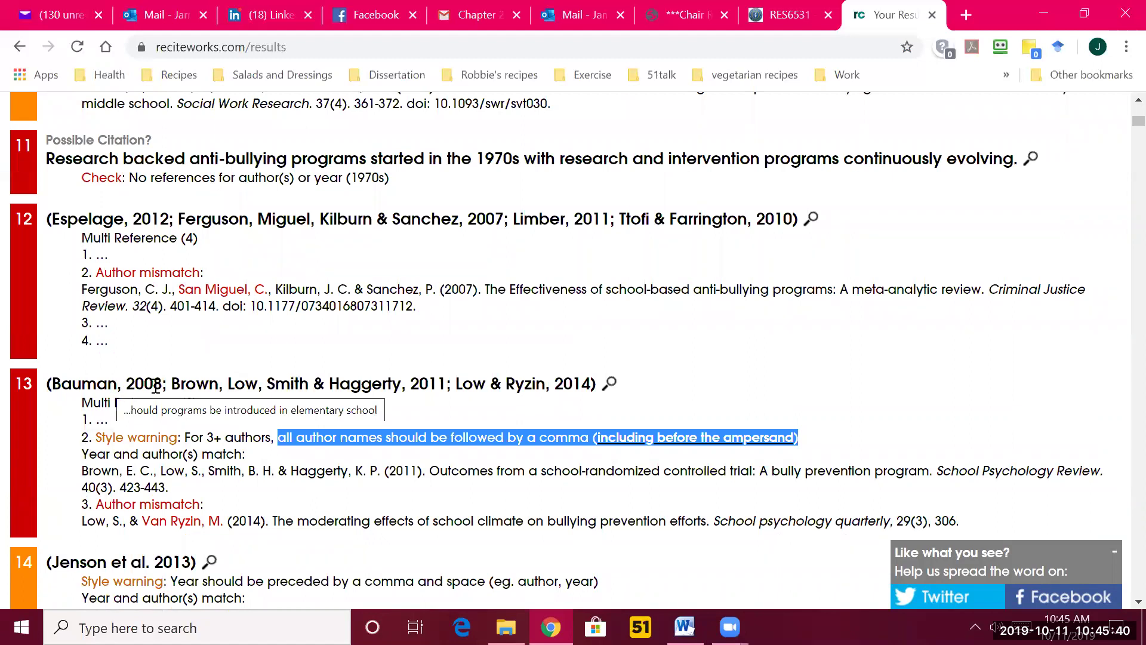
click(306, 385)
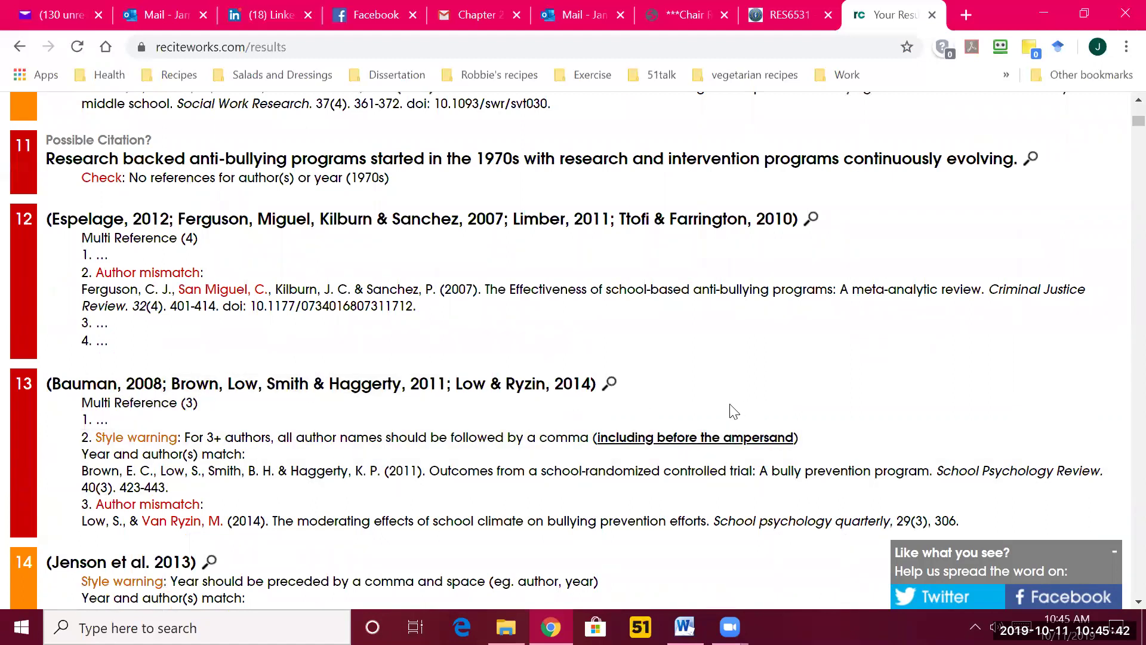
- Show citation 13 in context and copy the passage from "Furthermore, researchers disagree" through "introduced in elementary school"
click(609, 383)
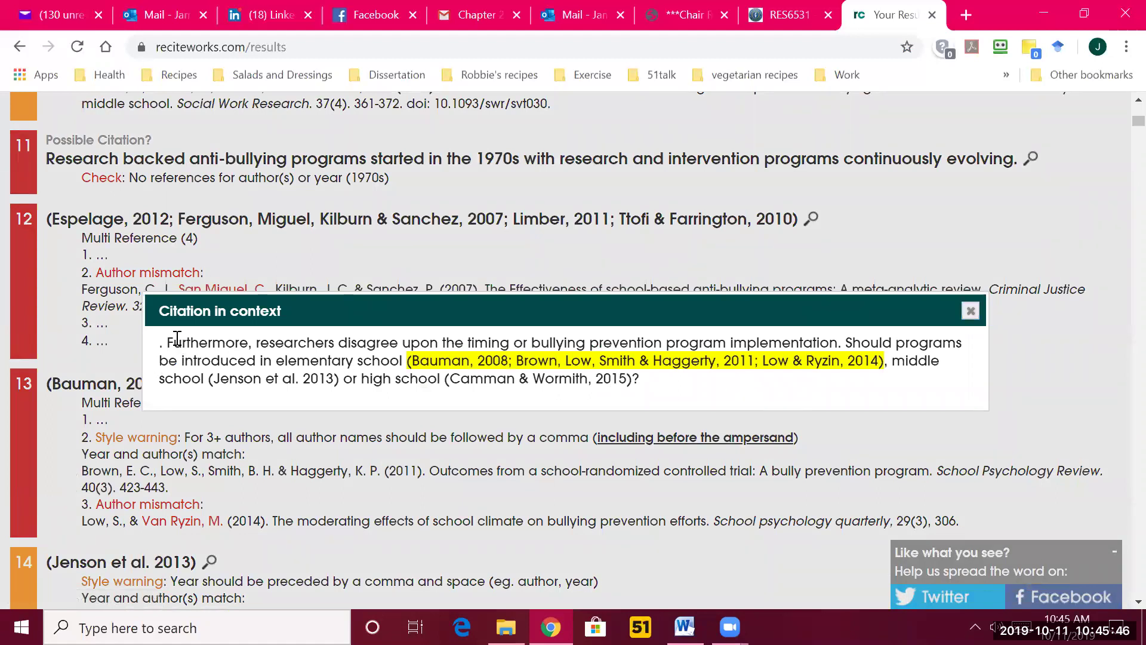
drag(167, 342, 405, 357)
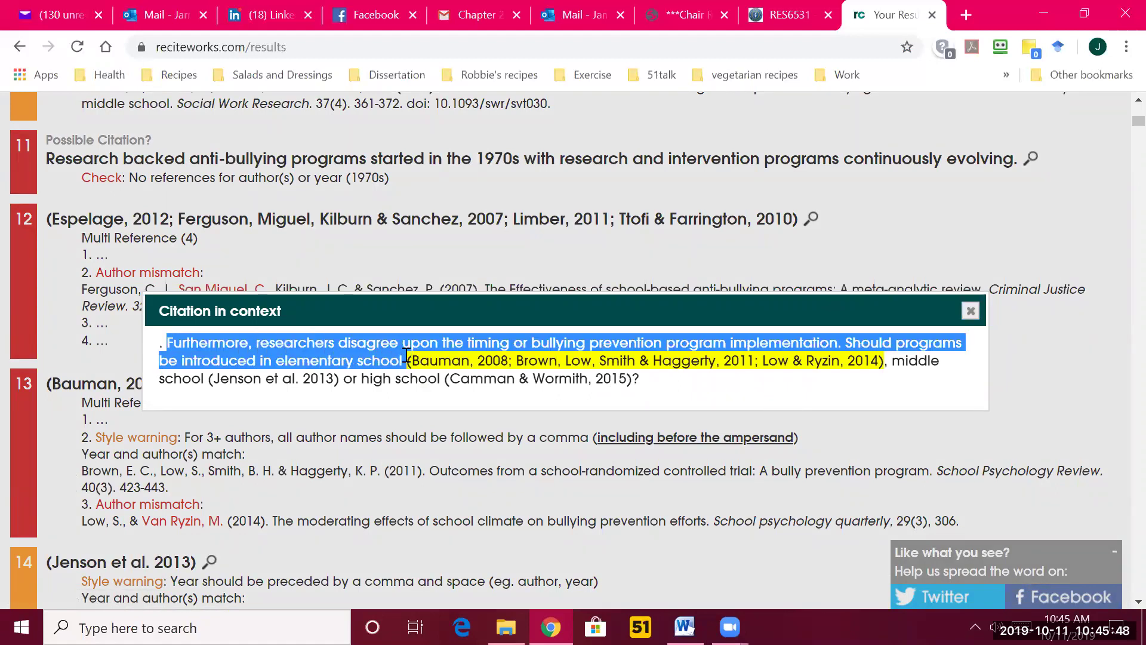
right_click(406, 356)
click(404, 368)
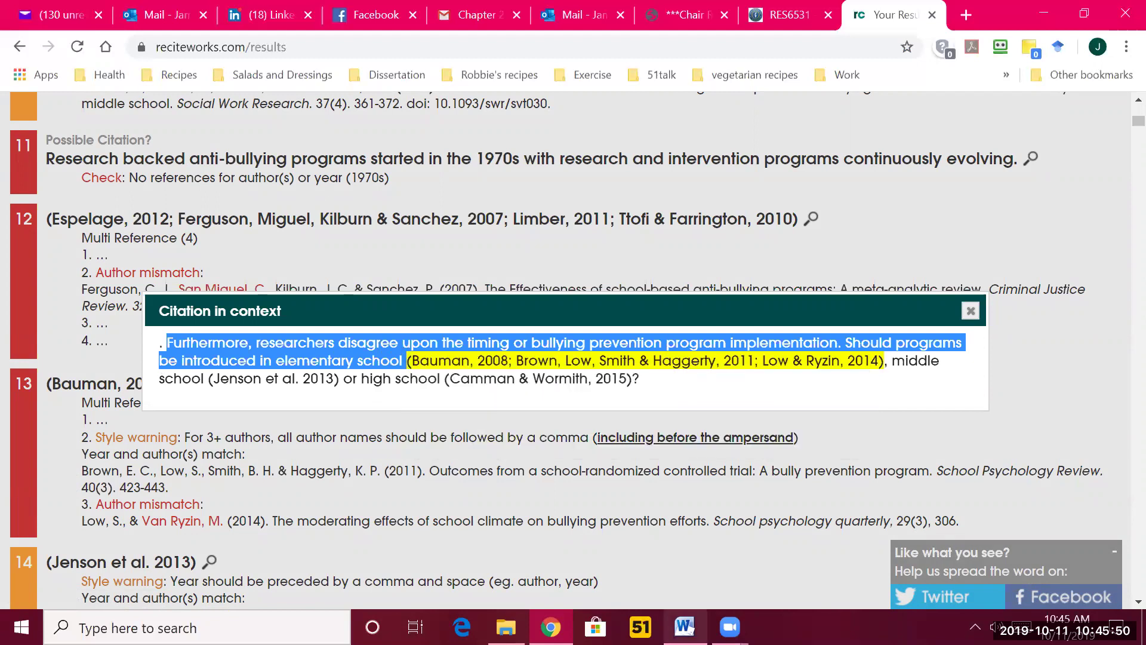
- Switch to Word, search for the copied passage, and add a comma before the ampersand in the four-author 2011 citation
key(alt+Tab)
click(160, 146)
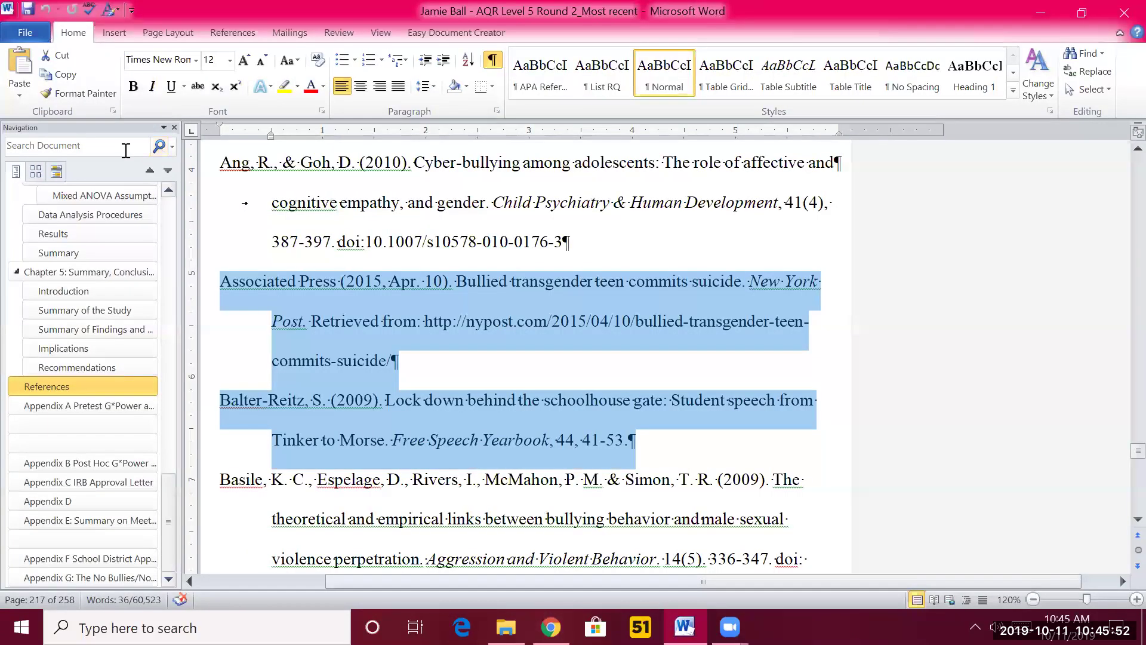
right_click(121, 146)
click(146, 191)
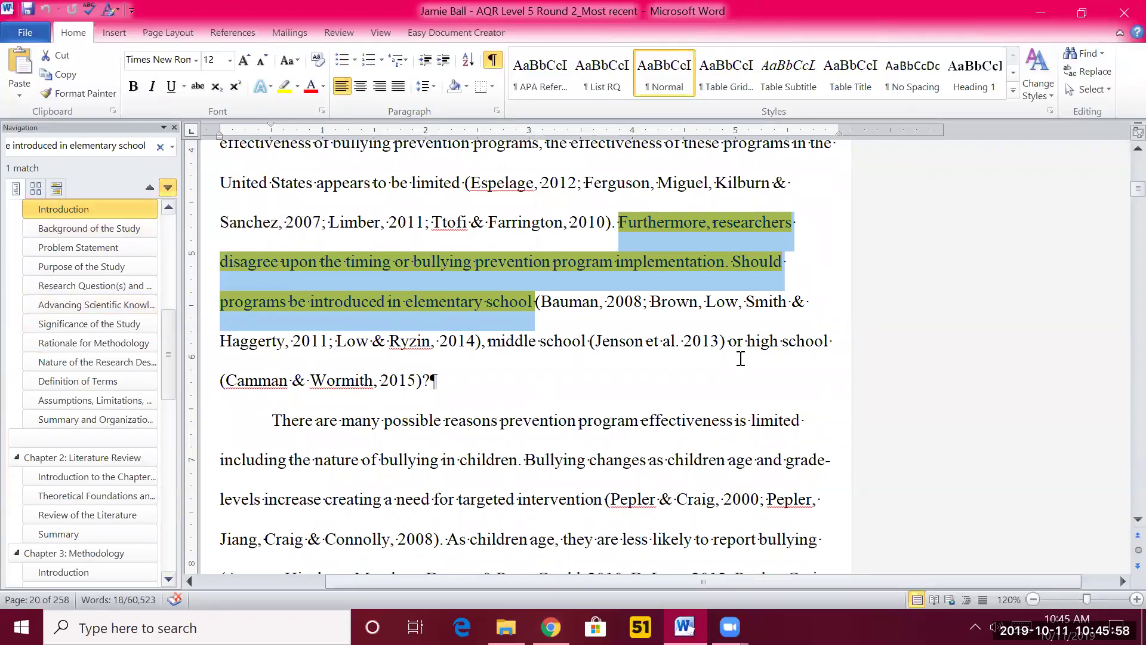
click(787, 304)
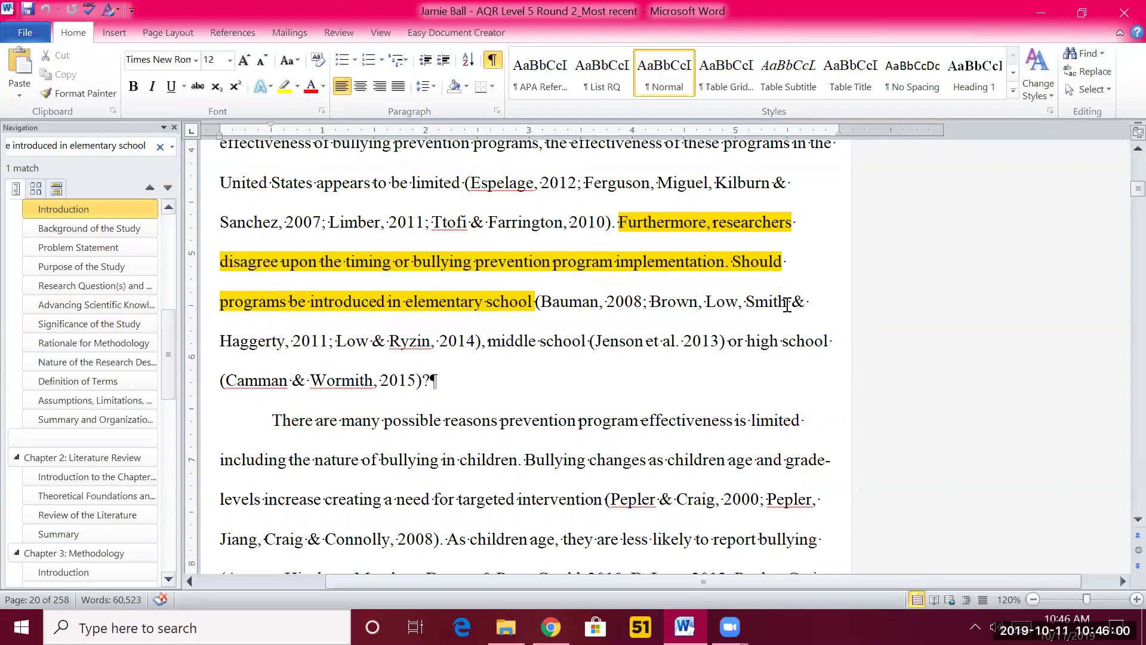
text(,)
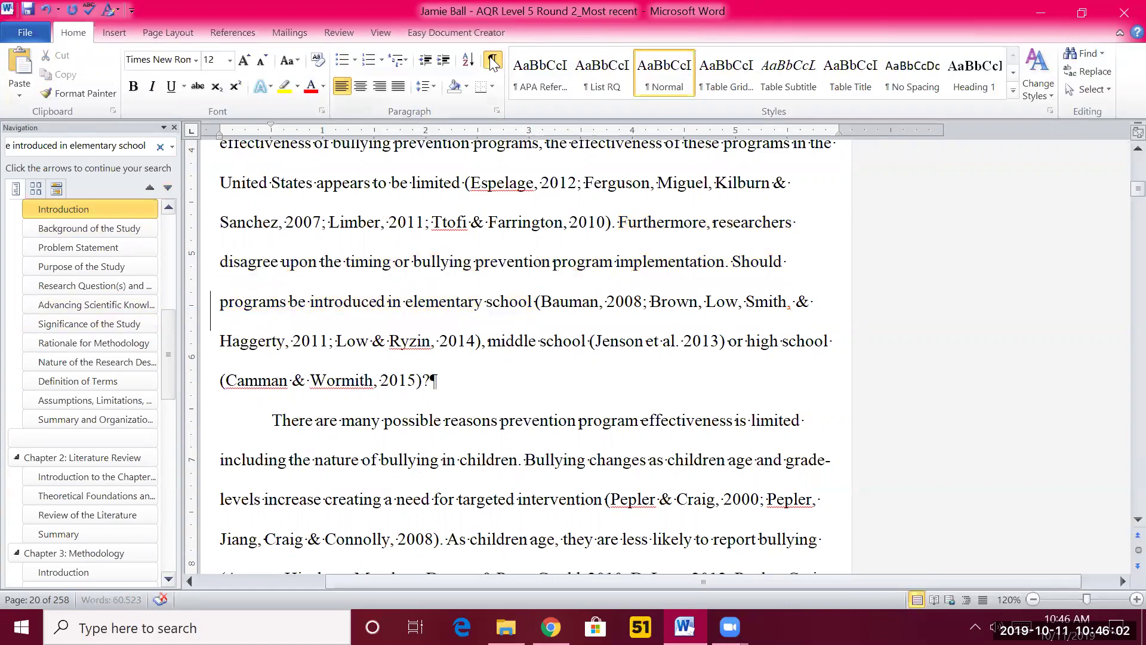
- Hide the paragraph marks in Word, and switch back to Chrome to close the citation 13 context view
click(492, 61)
click(550, 627)
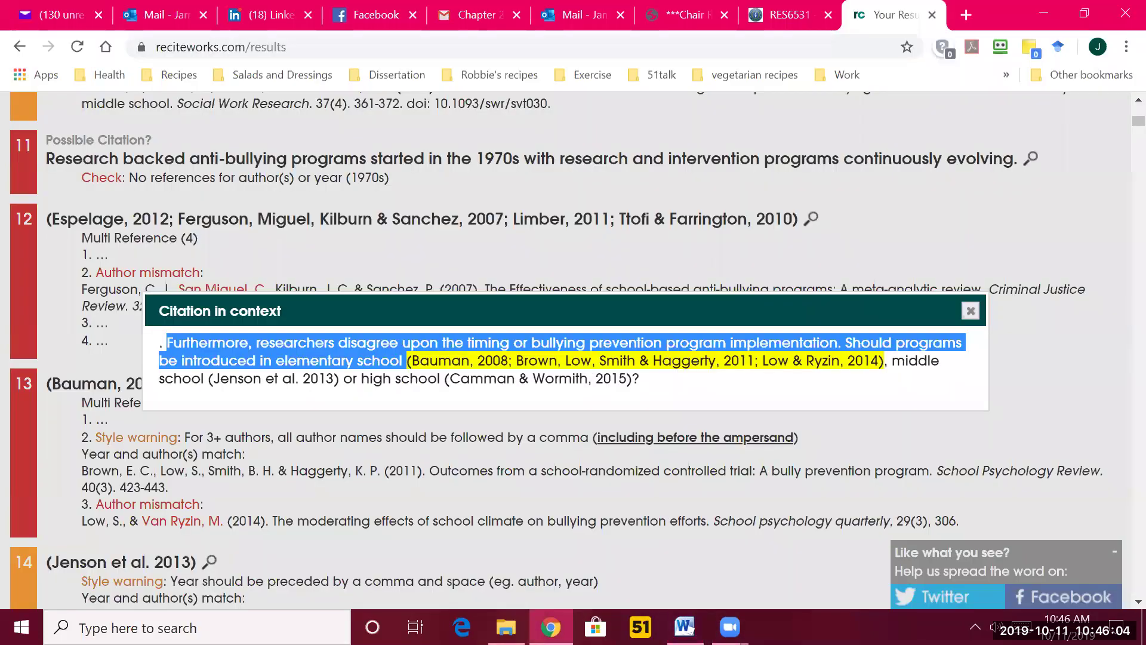
click(970, 311)
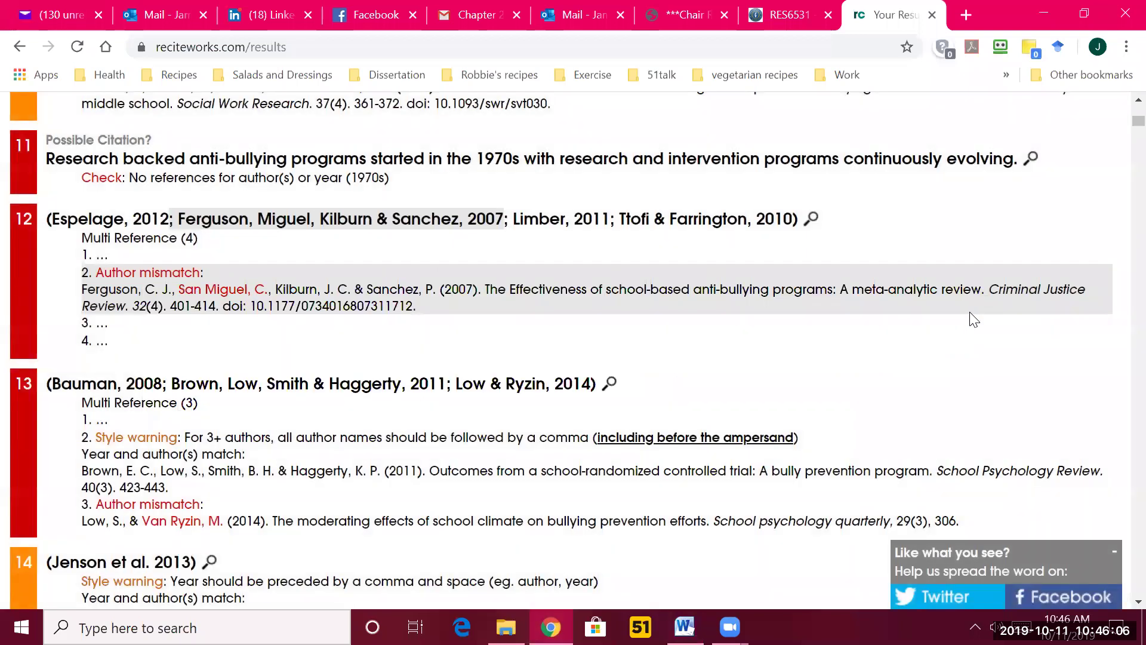
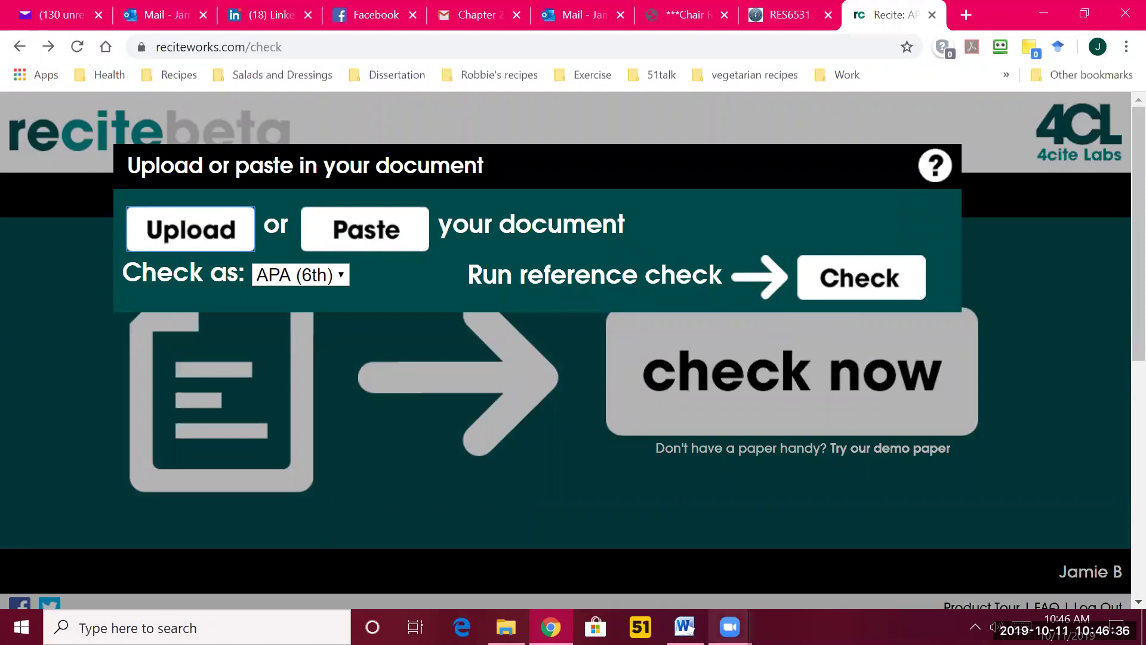
- Try to upload the dissertation document for another APA (6th) reference check, and return to the existing results
click(902, 279)
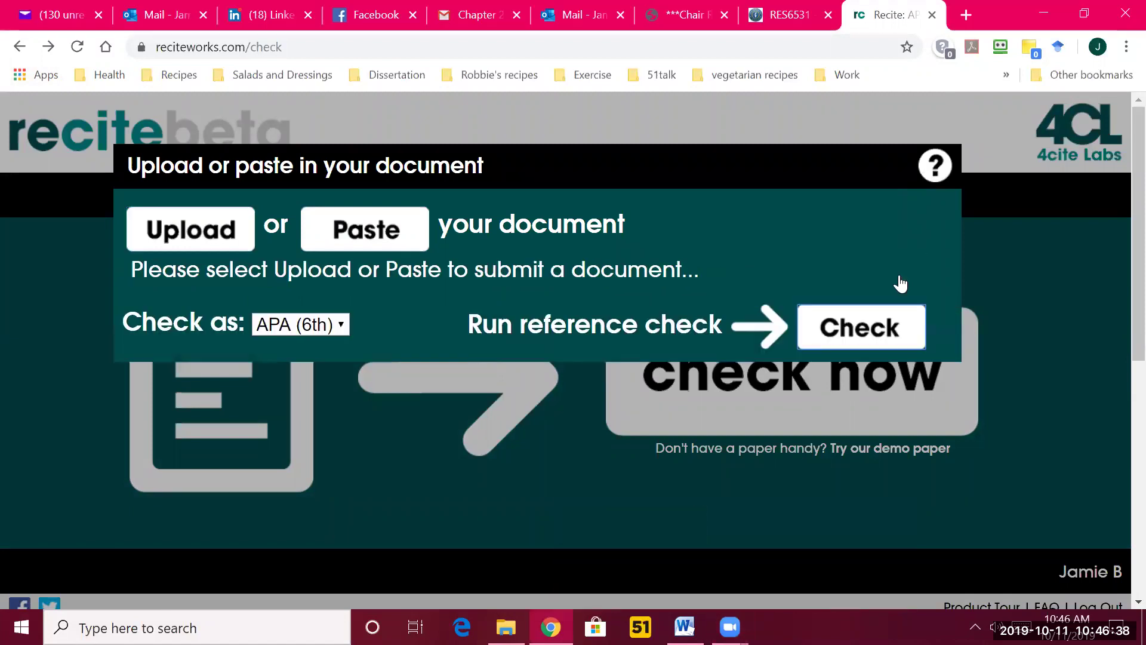
click(193, 231)
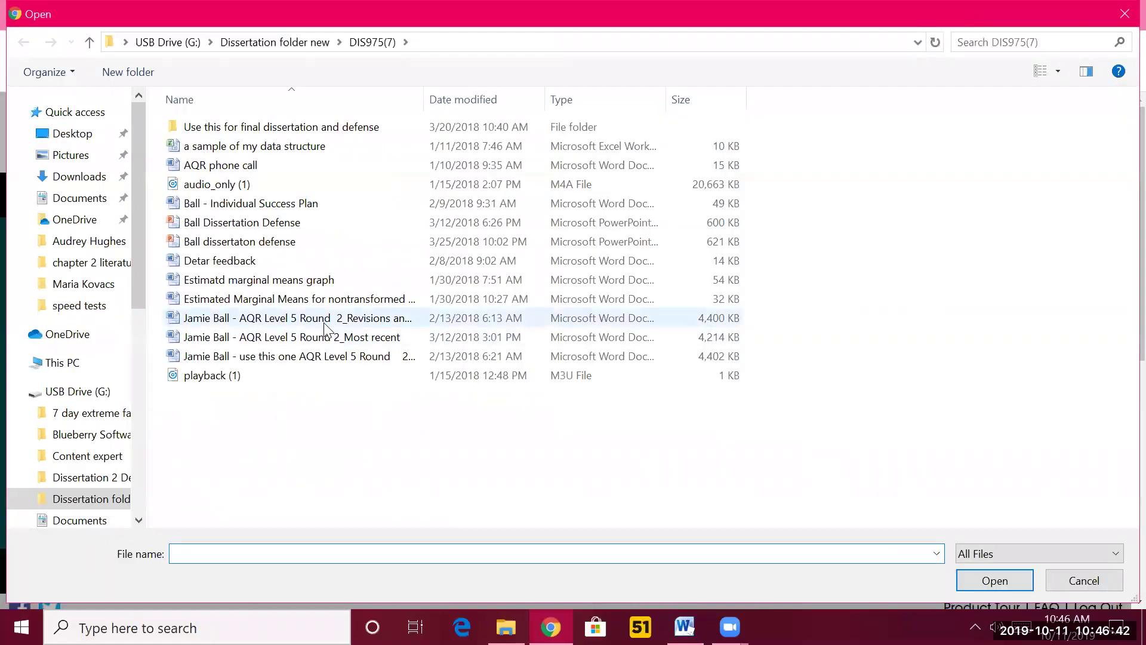
key(Escape)
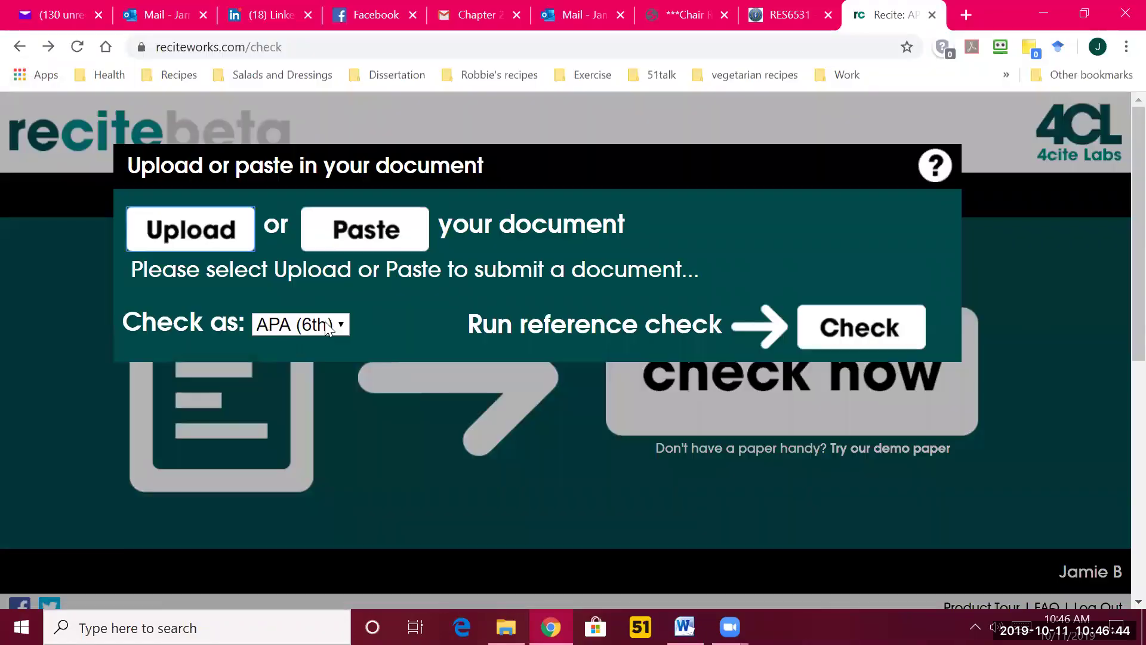
click(883, 331)
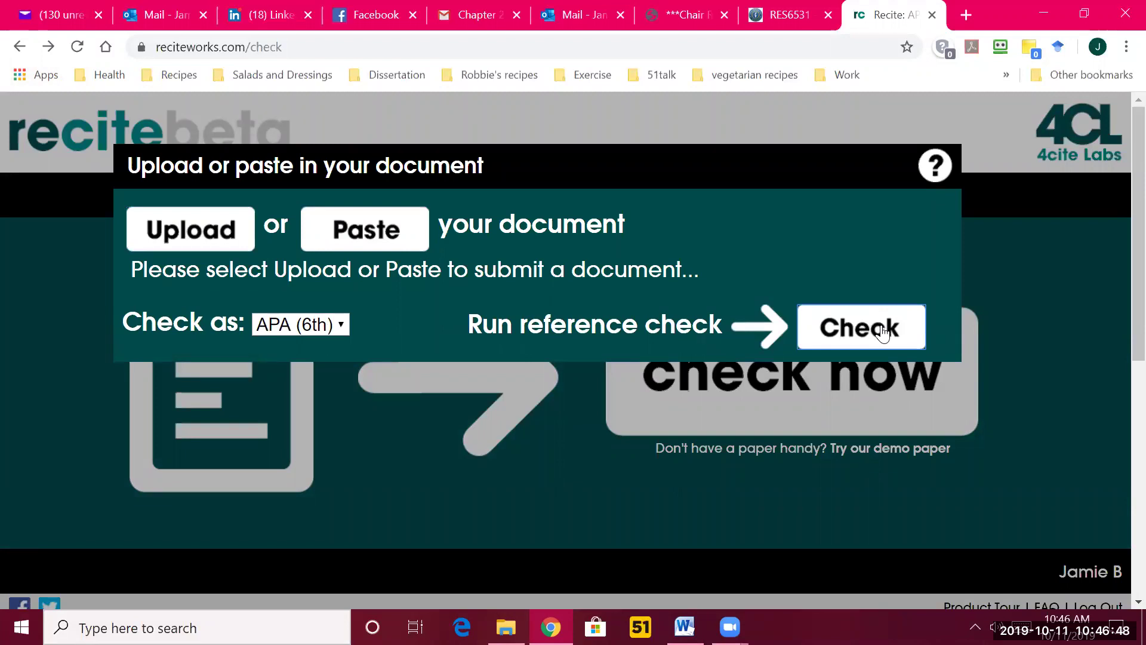
click(205, 245)
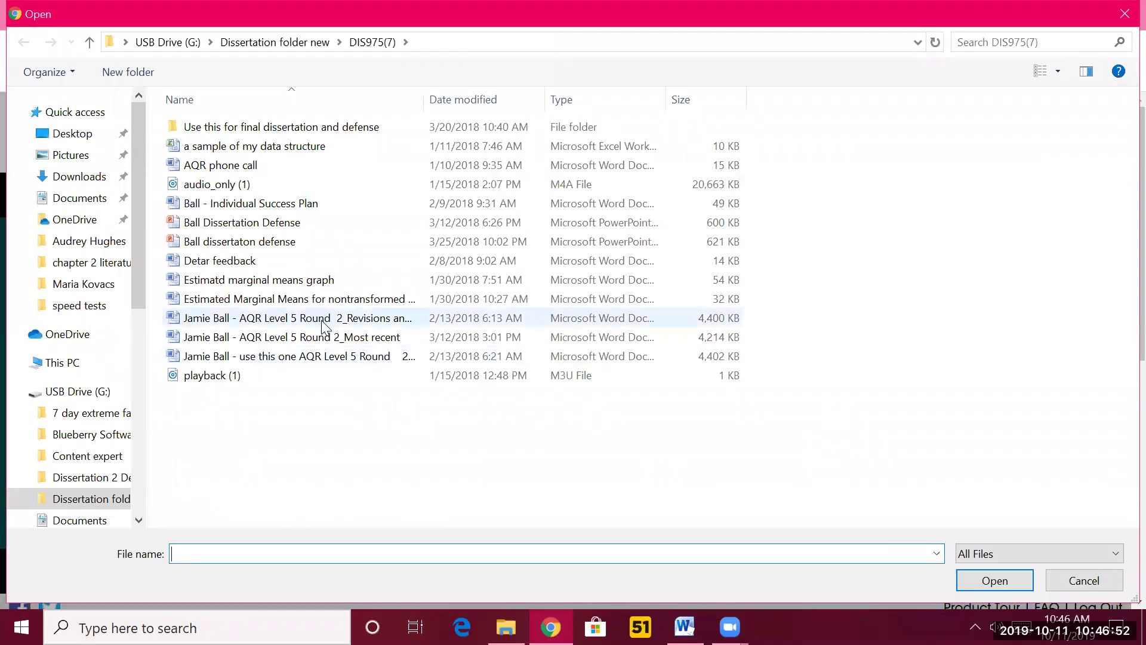
double_click(322, 325)
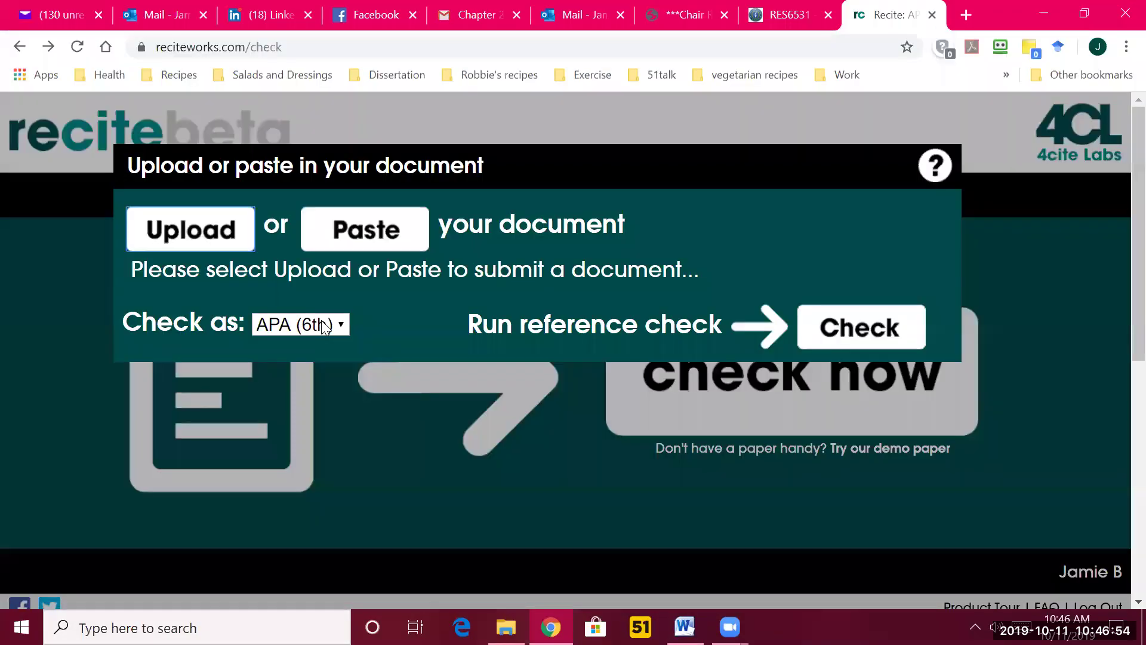
click(935, 165)
click(49, 49)
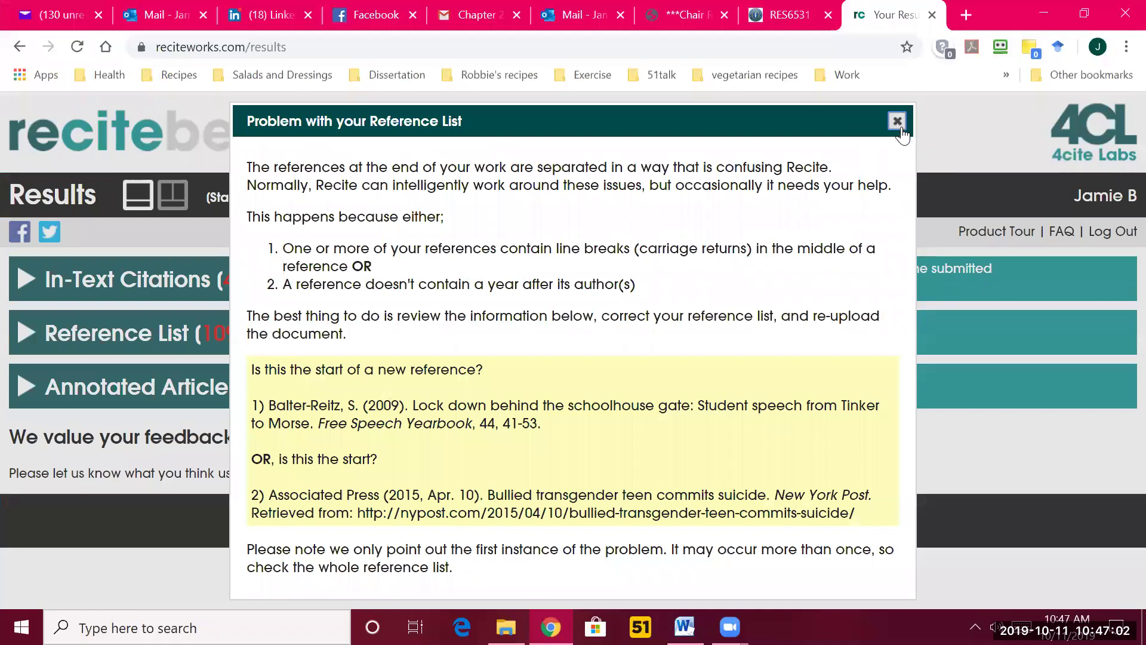
- Close the reference list problem notice and expand the Reference List section to show its first entries
click(897, 121)
click(23, 332)
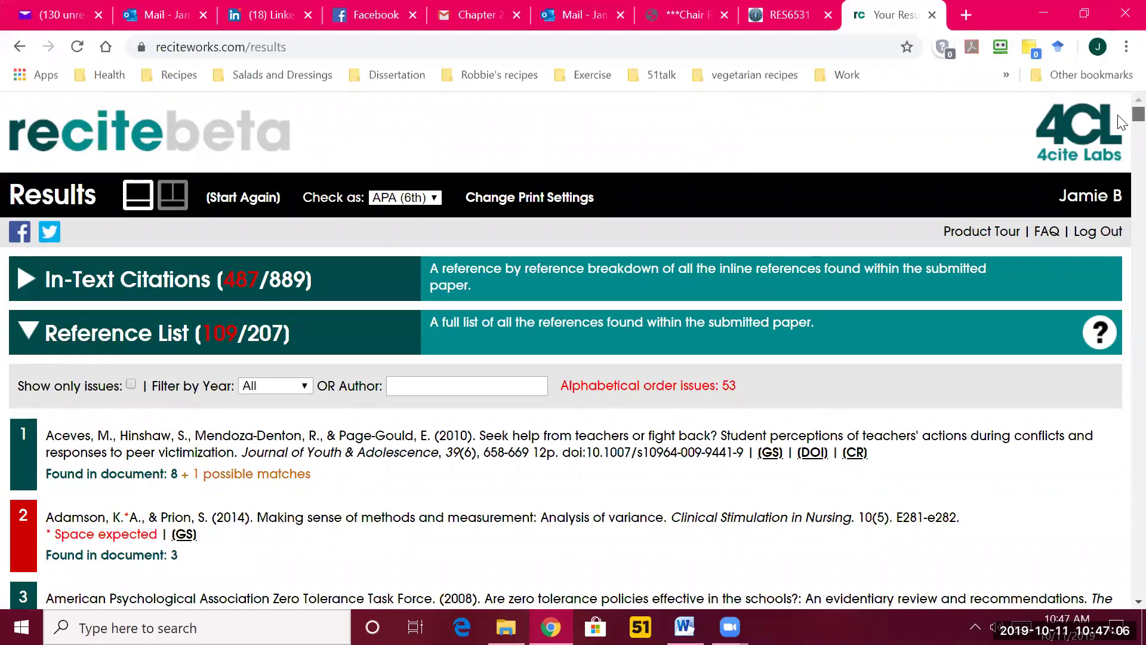
scroll(1121, 123, down, 3)
scroll(1121, 122, down, 2)
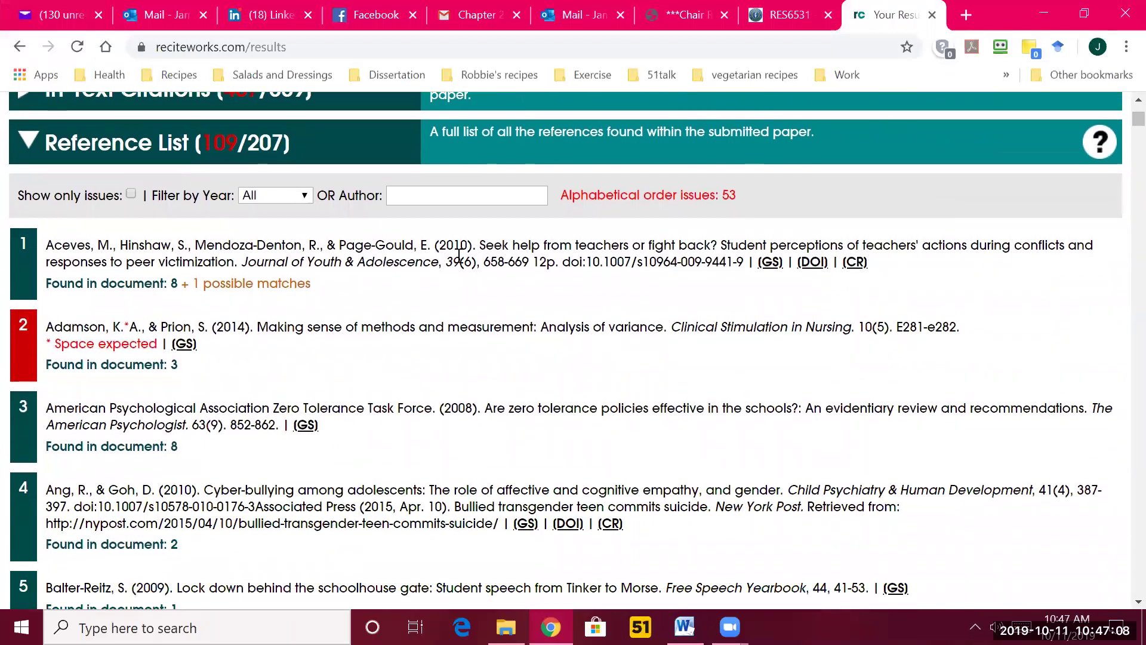
- Review reference entries 2 through 10, highlighting the missing-space warning in entry 2 and the comma-after-initials warning in entry 10
drag(55, 344, 149, 344)
drag(55, 327, 280, 330)
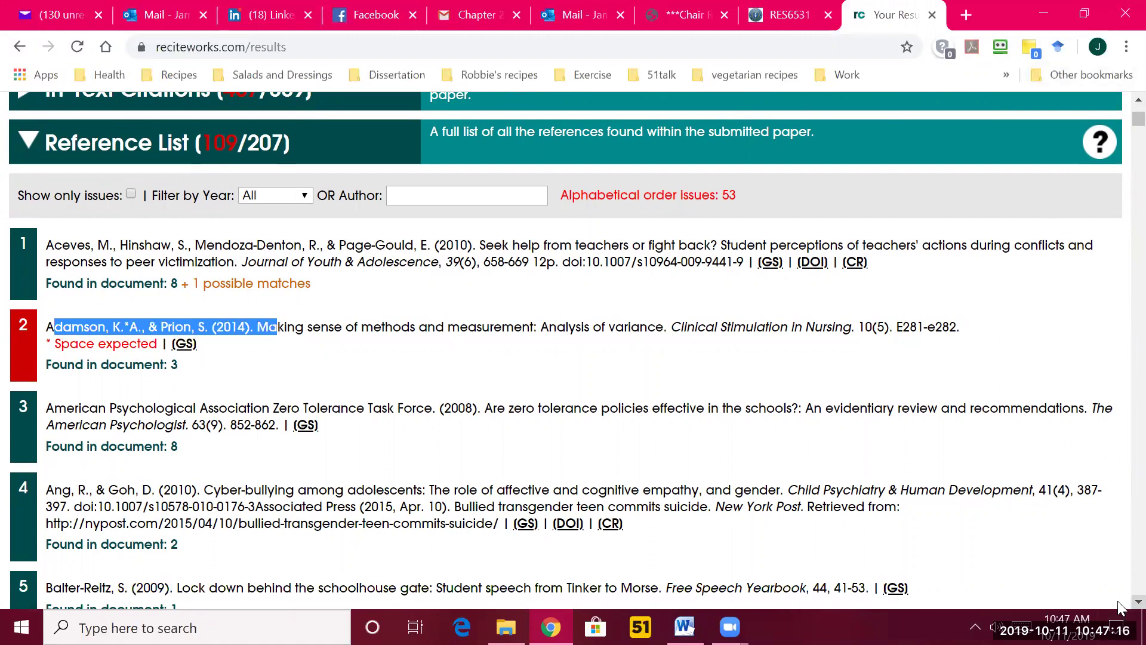
scroll(1120, 607, down, 2)
scroll(1120, 607, down, 5)
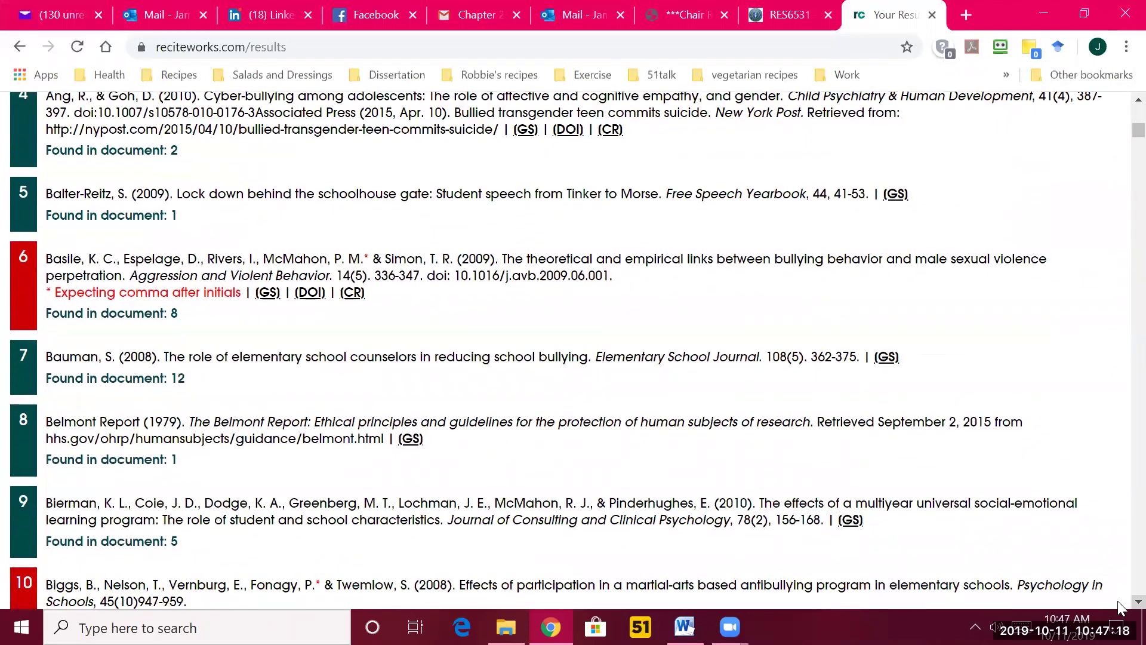
scroll(1120, 607, down, 4)
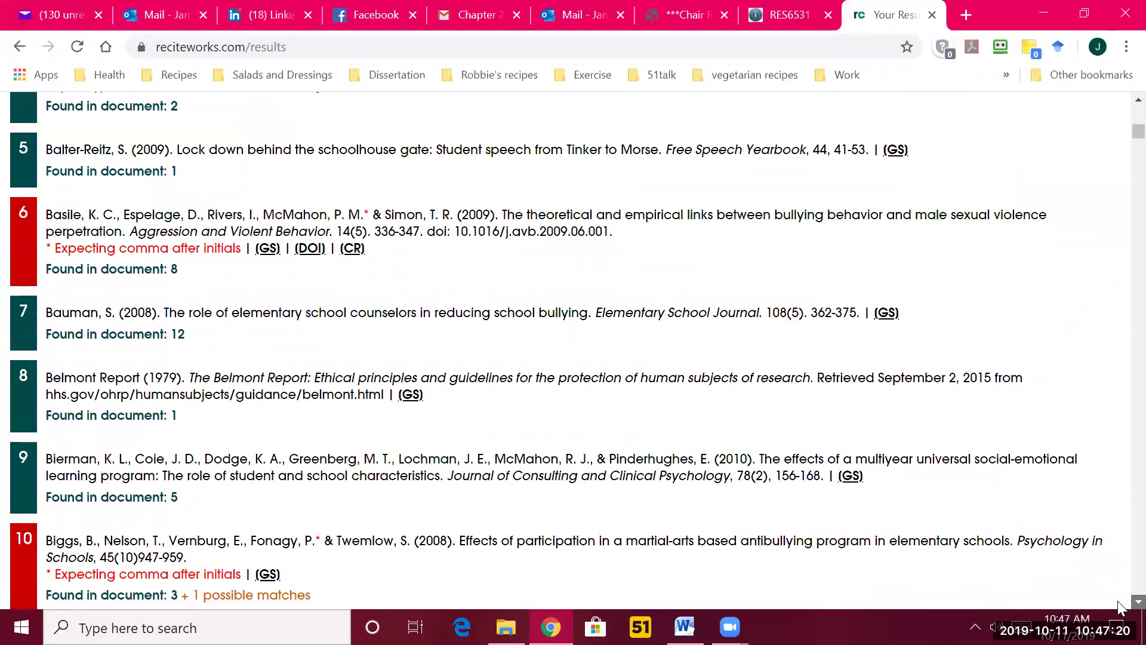
scroll(1120, 607, down, 3)
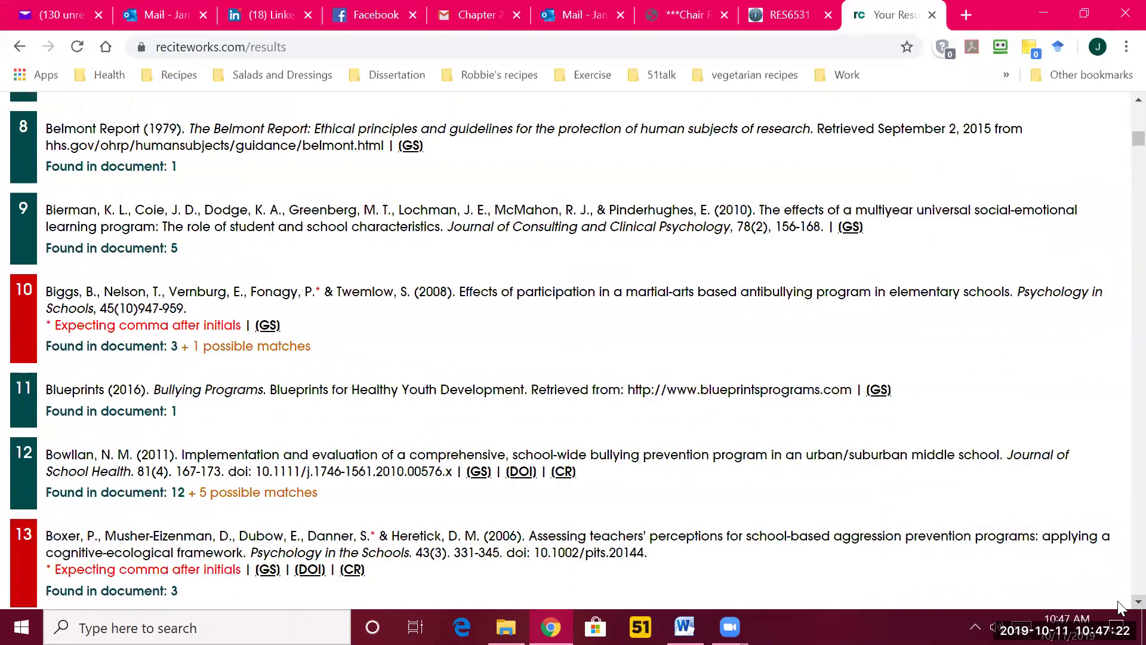
drag(54, 263, 232, 262)
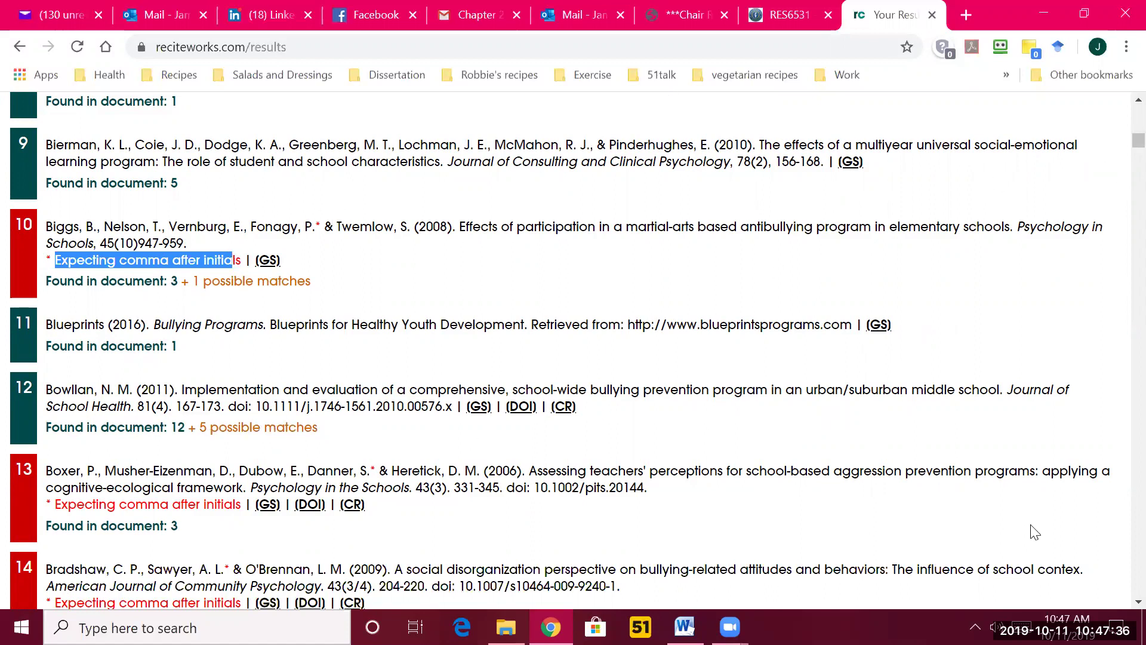
- Examine the alphabetical order markers on reference entries 14 and 16, highlighting both, and look through the entries up to 24
scroll(503, 467, down, 4)
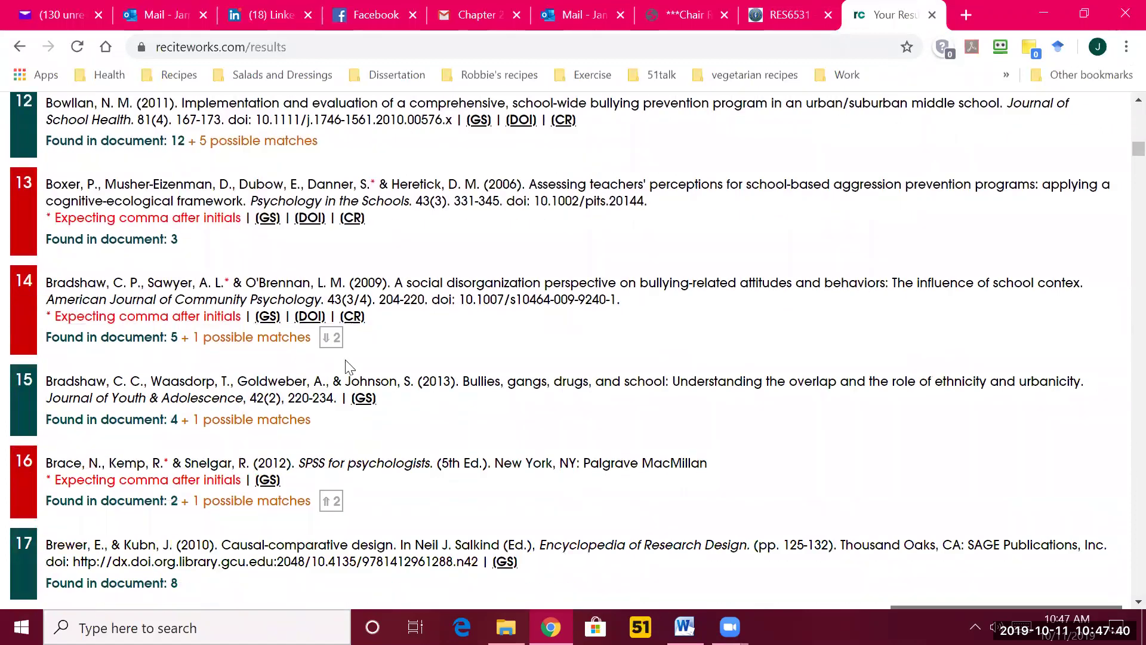
drag(57, 282, 405, 509)
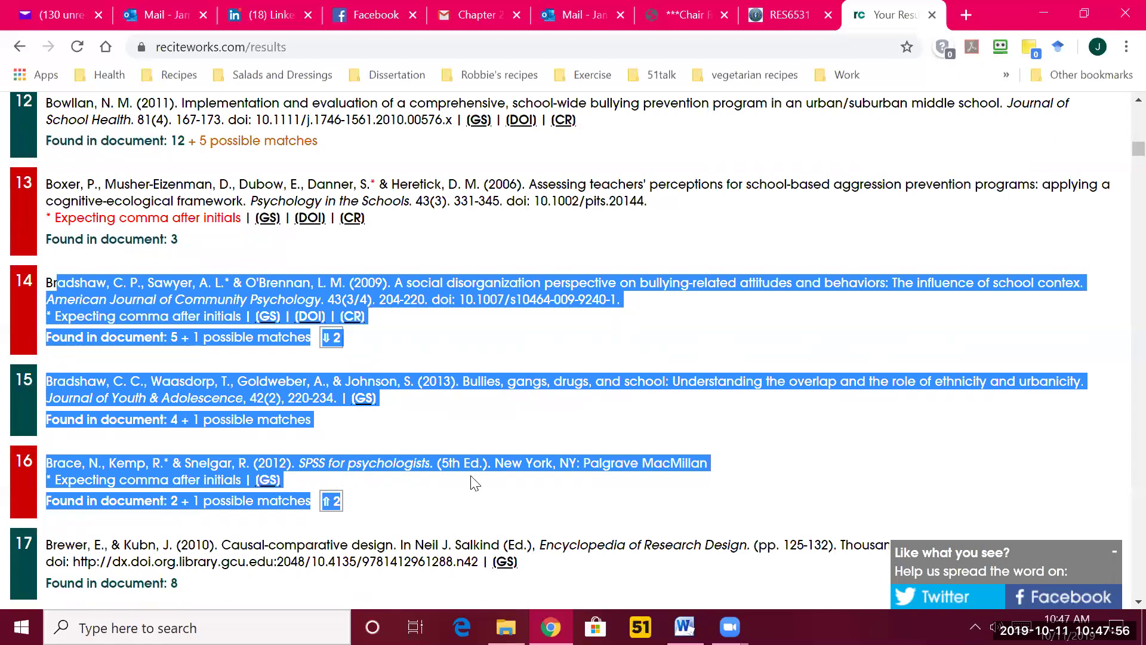
click(385, 434)
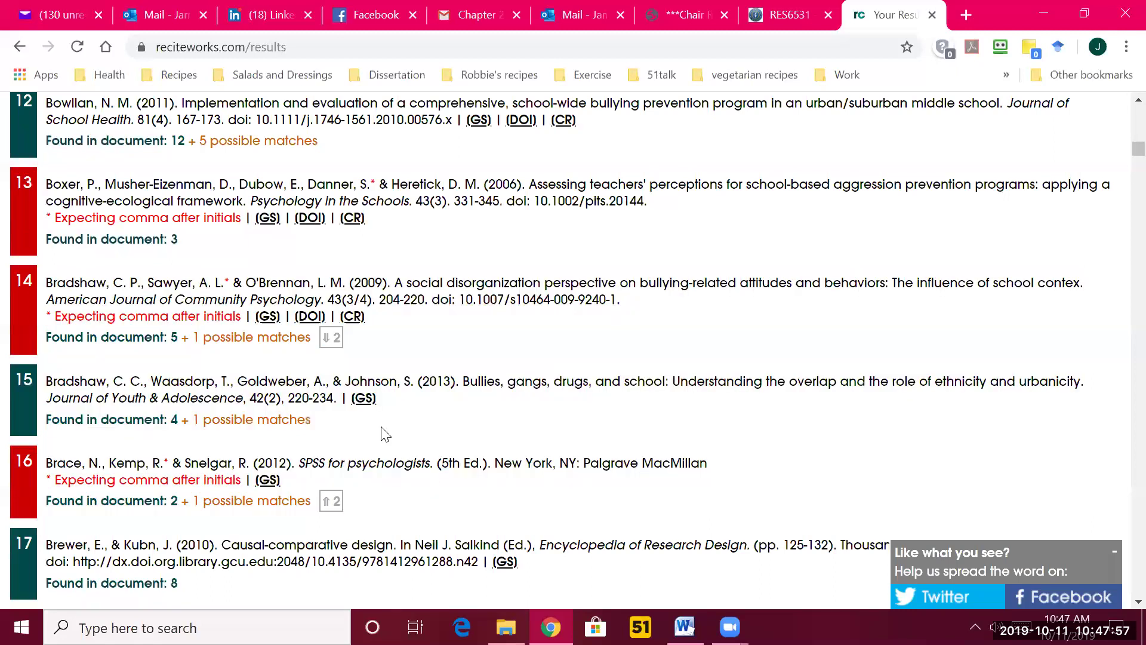
triple_click(335, 336)
drag(322, 501, 346, 501)
scroll(1118, 604, down, 10)
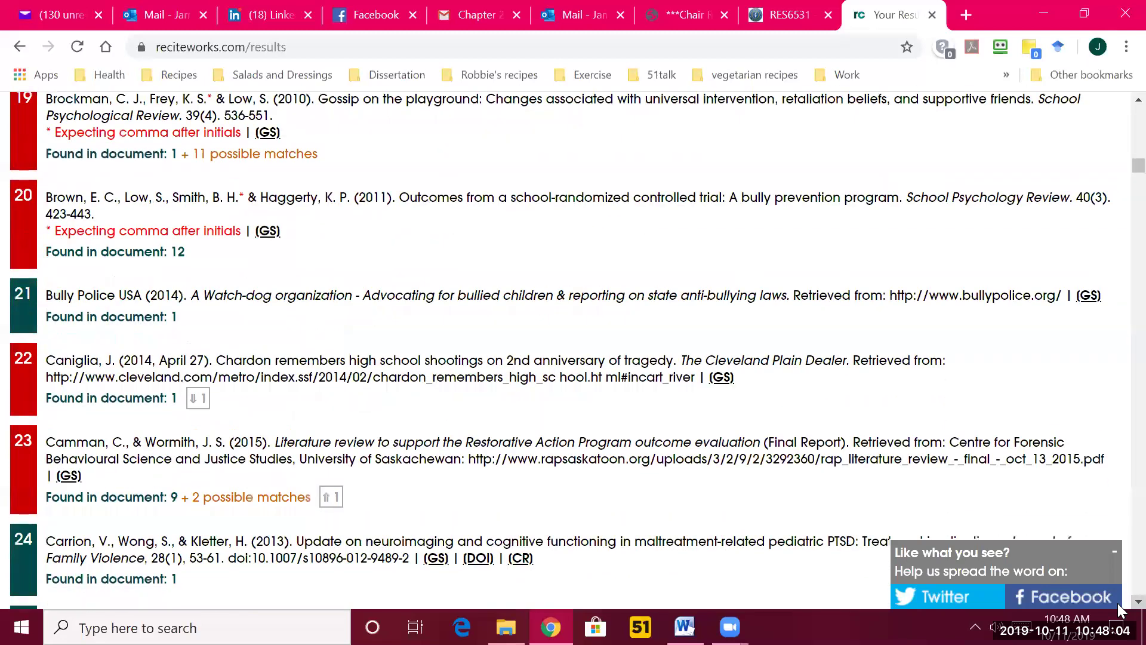